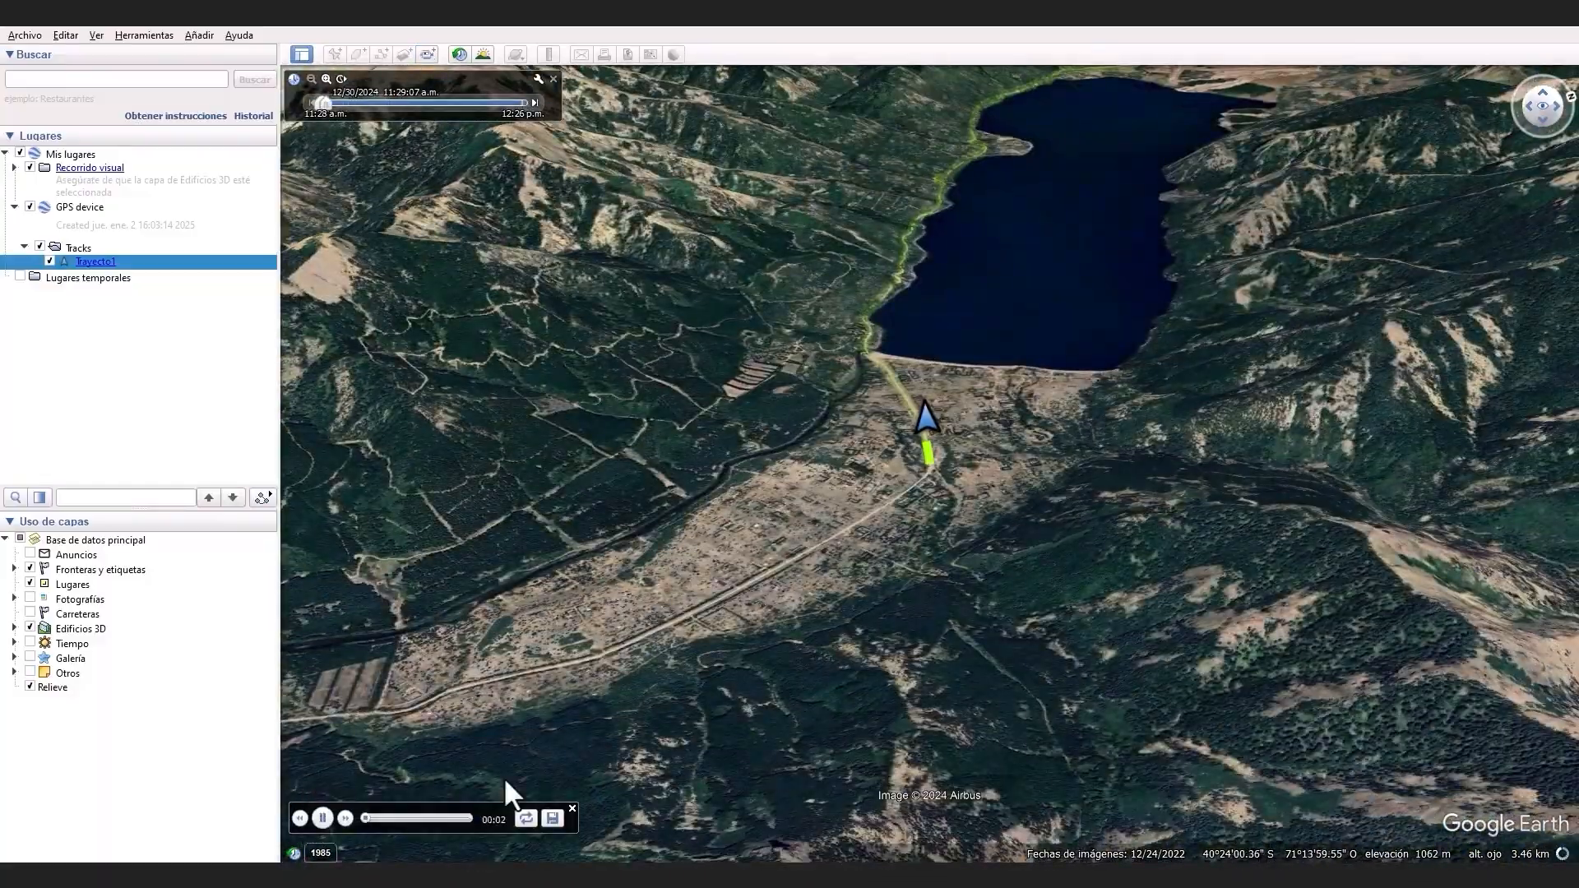
Save the recorded tour as "video tutorial" and create a 1920 × 1080 H.264 movie from it at 30 frames per second
left_click(552, 818)
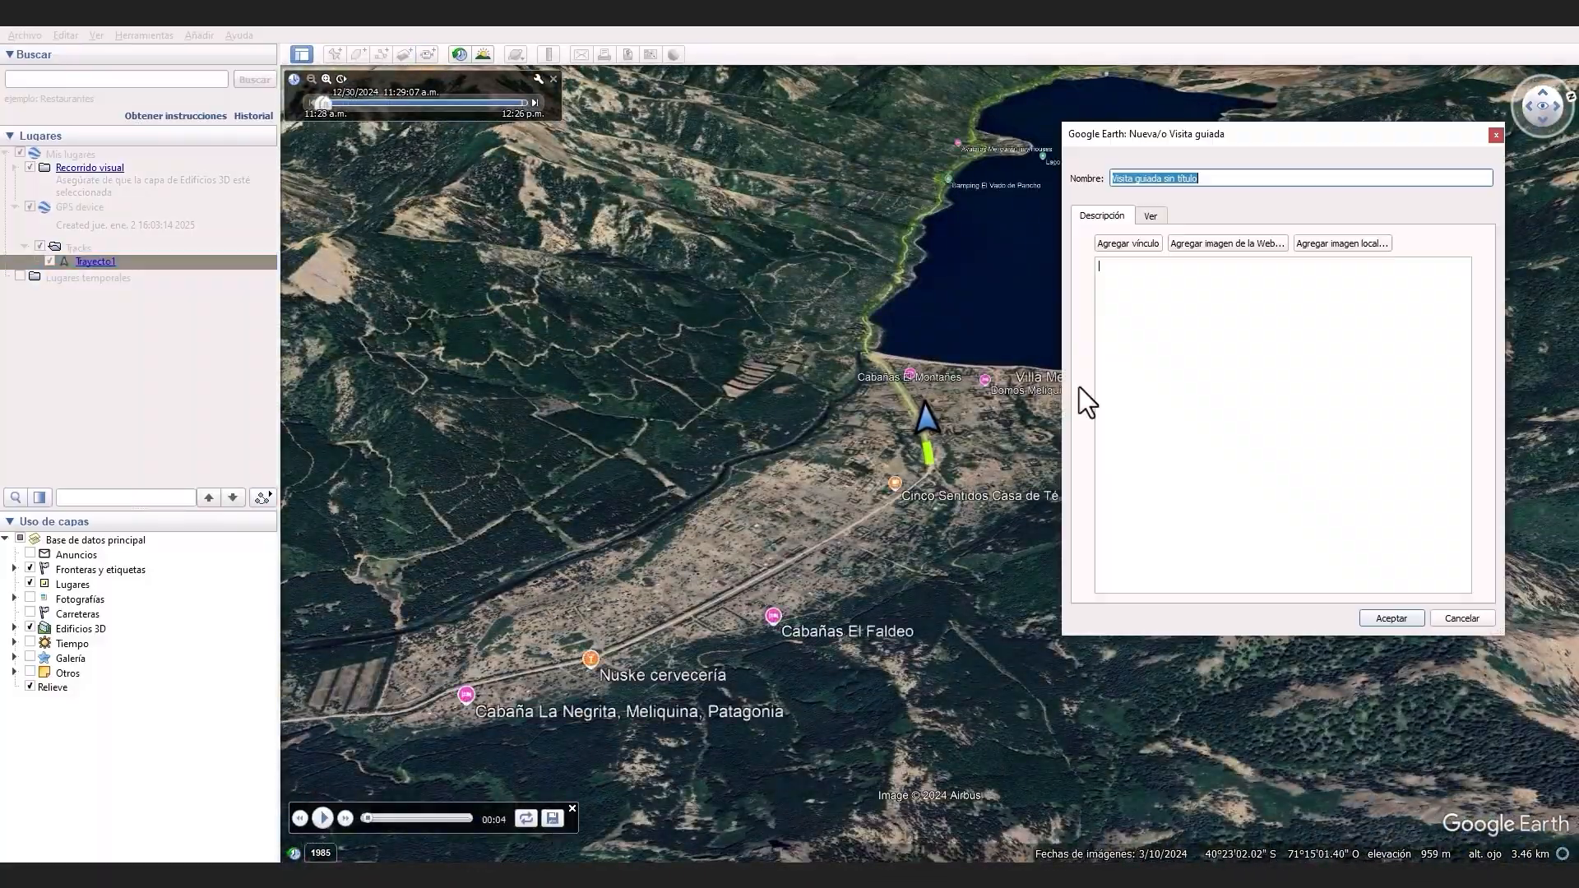
type("video tutorial")
left_click(1392, 618)
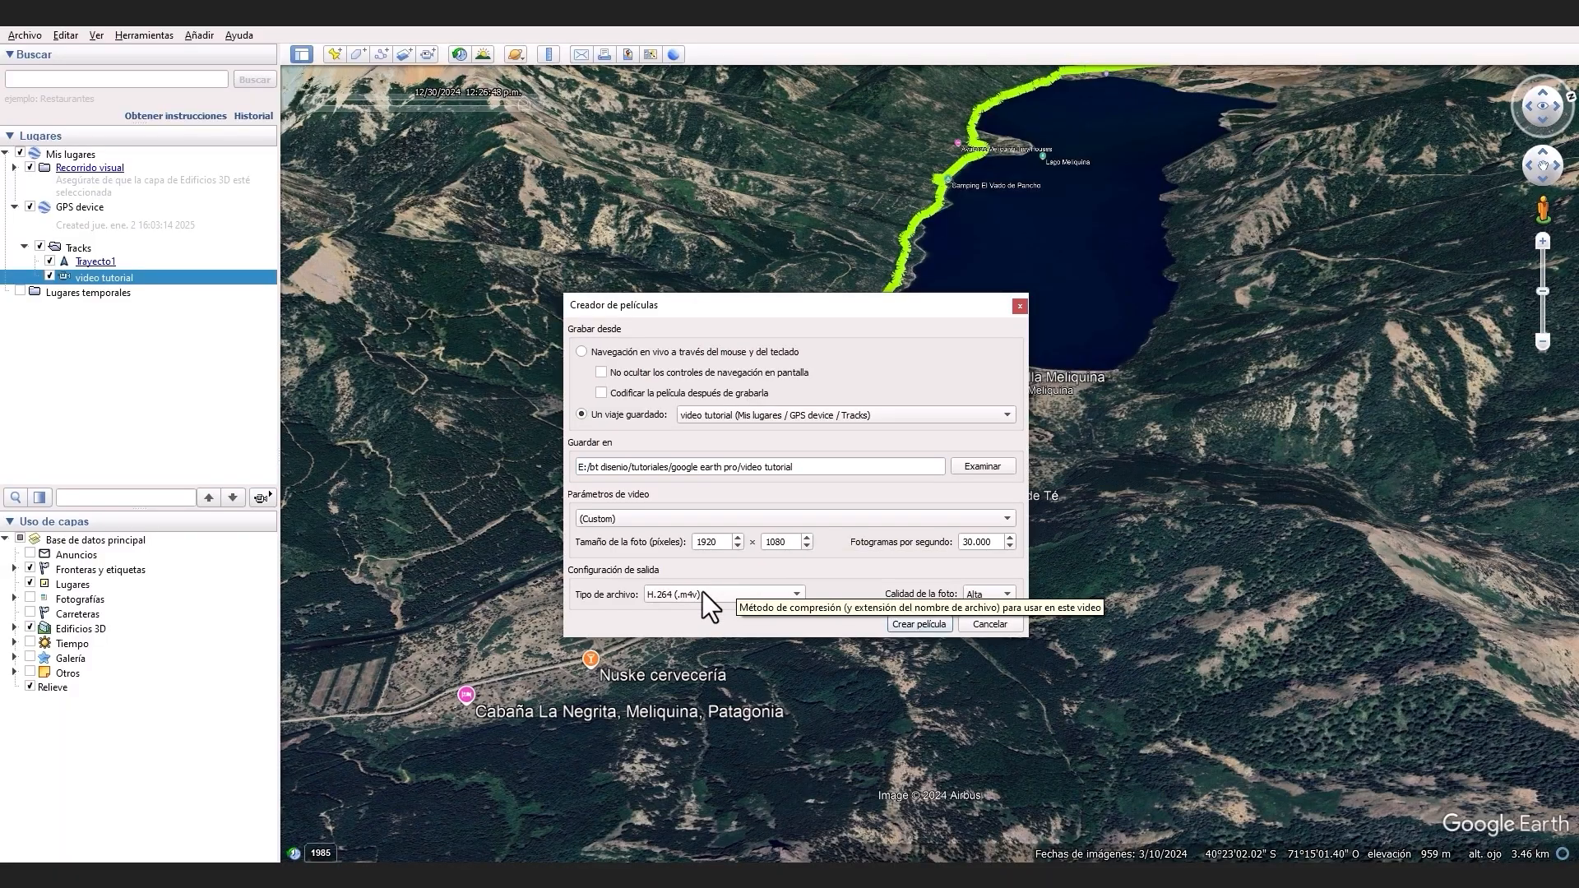
left_click(934, 624)
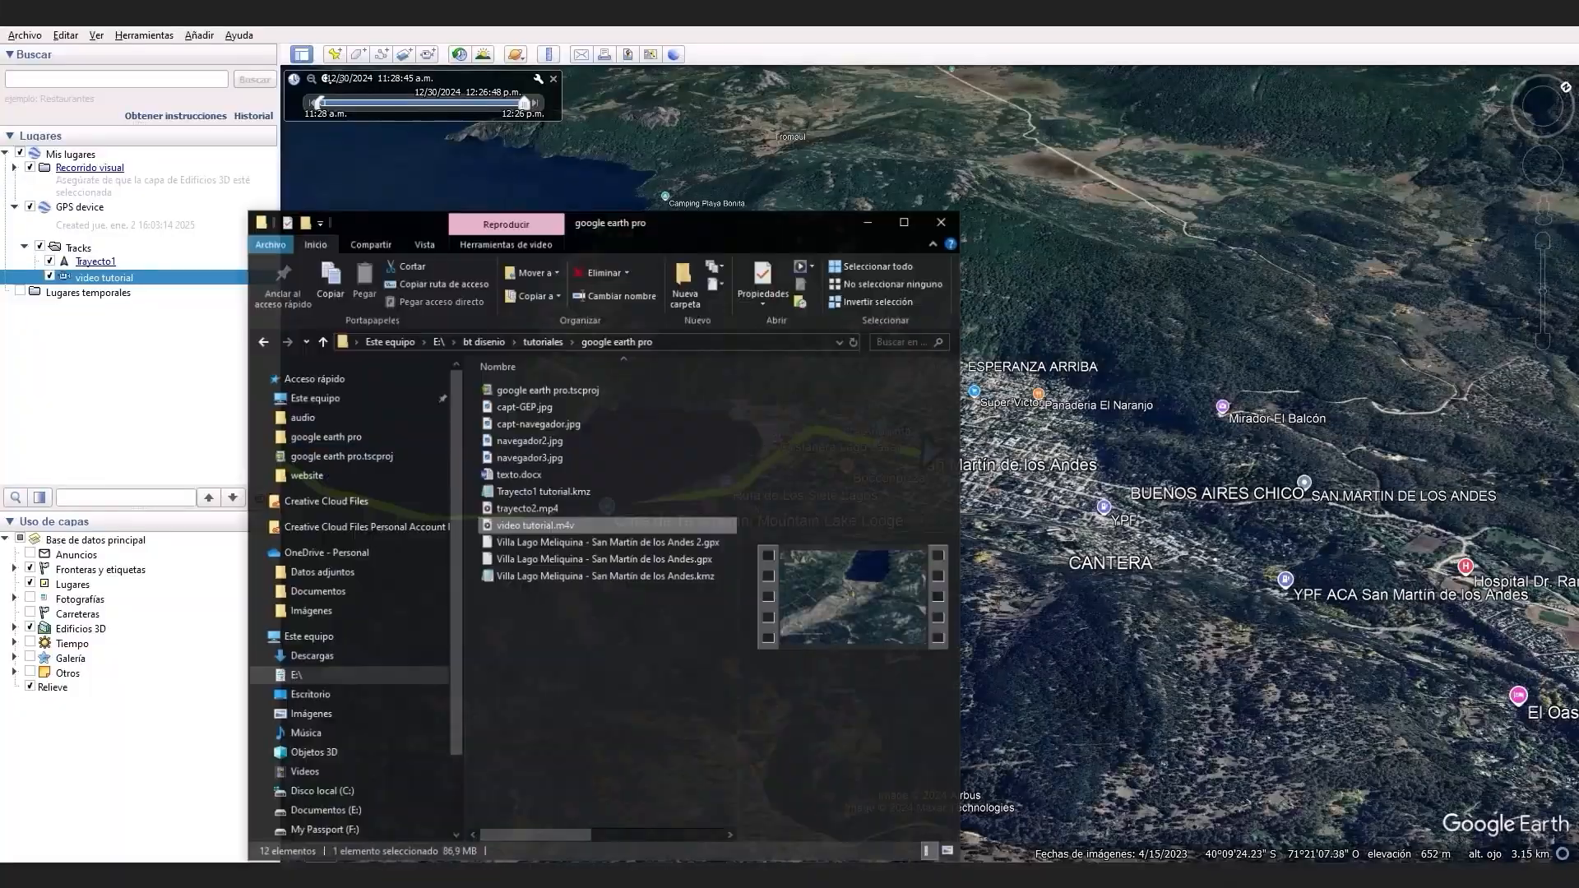
In the google earth pro folder, rename the exported m4v movie as video tutorial.mp4
left_click(524, 514)
double_click(566, 514)
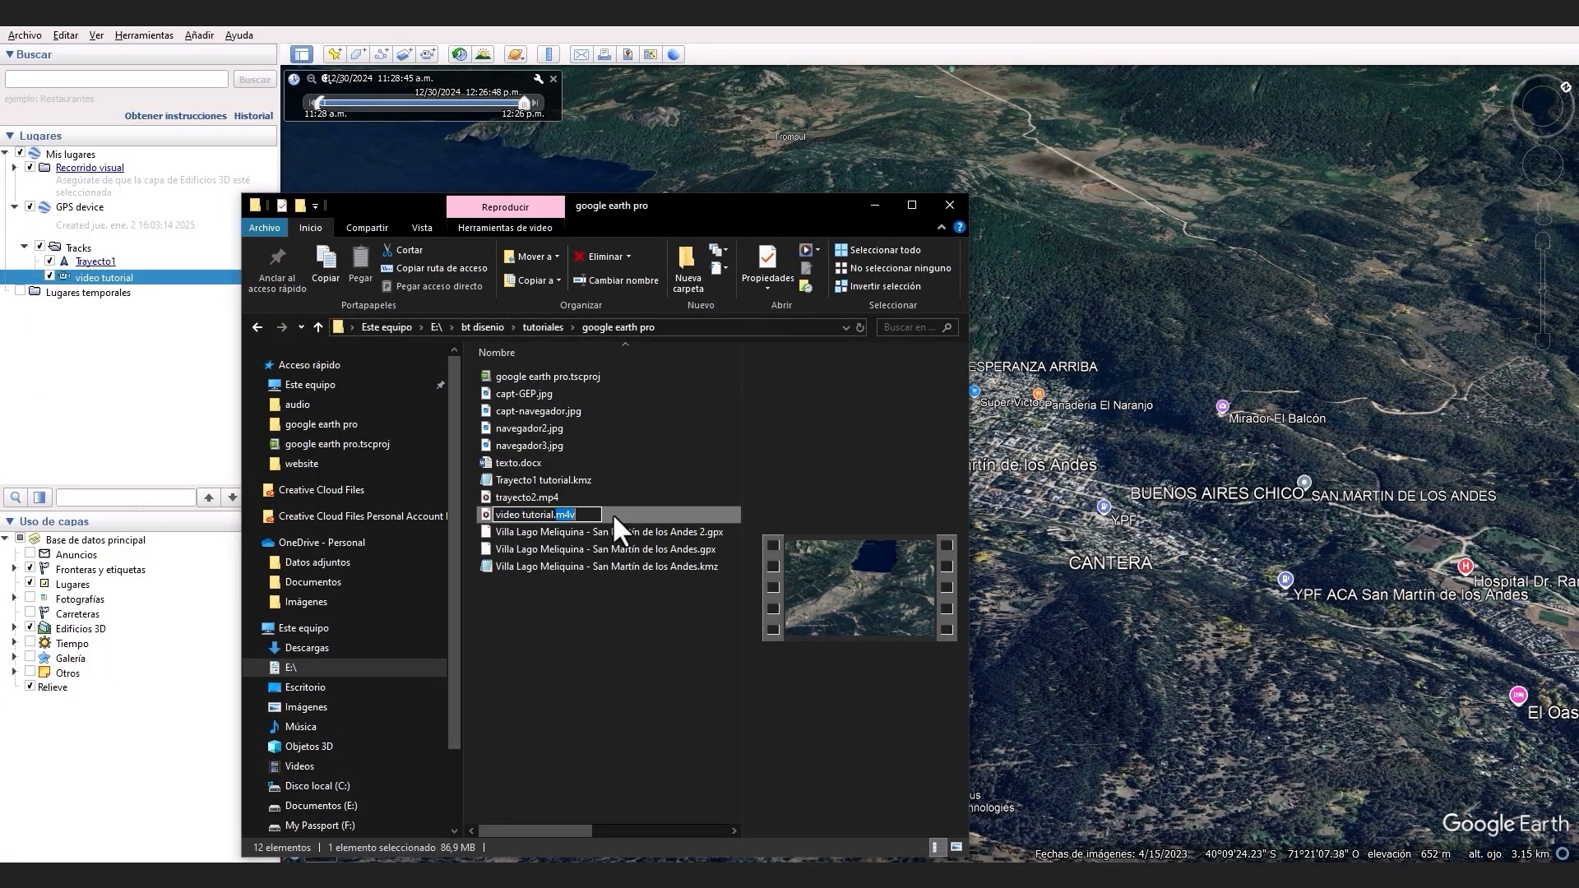
type("mp4")
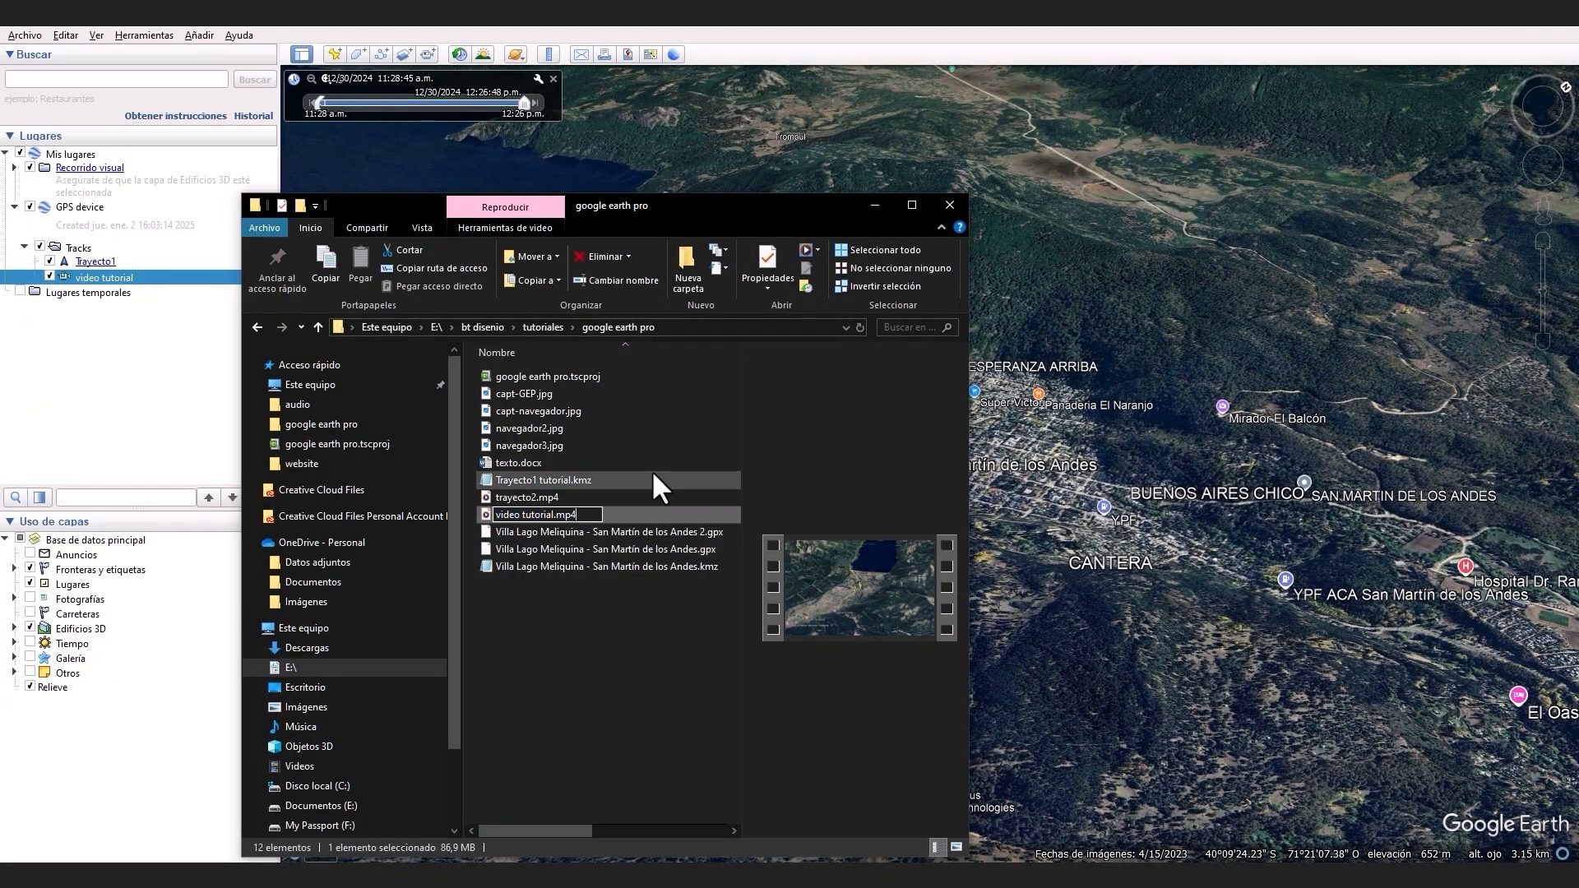
key("Return")
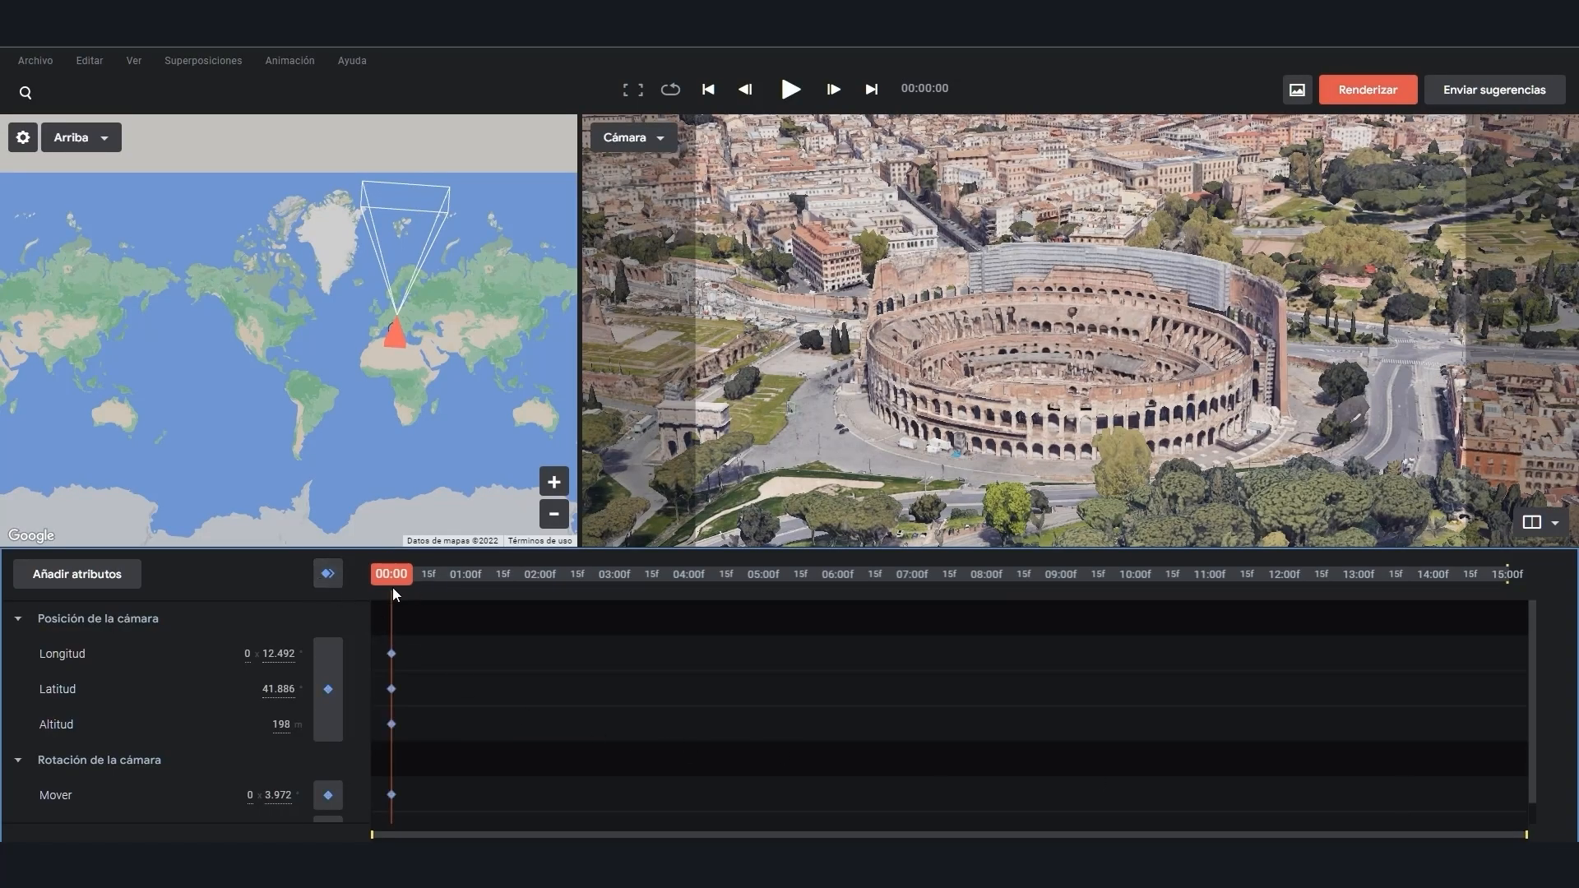
In Google Earth Studio, keyframe a closer, rotated view of the Colosseum at 00:01:17 and open the longitude animation curve
left_click_drag(392, 587, 508, 591)
middle_click_drag(1008, 457, 955, 446)
scroll(955, 446, "up", 3)
left_click(333, 572)
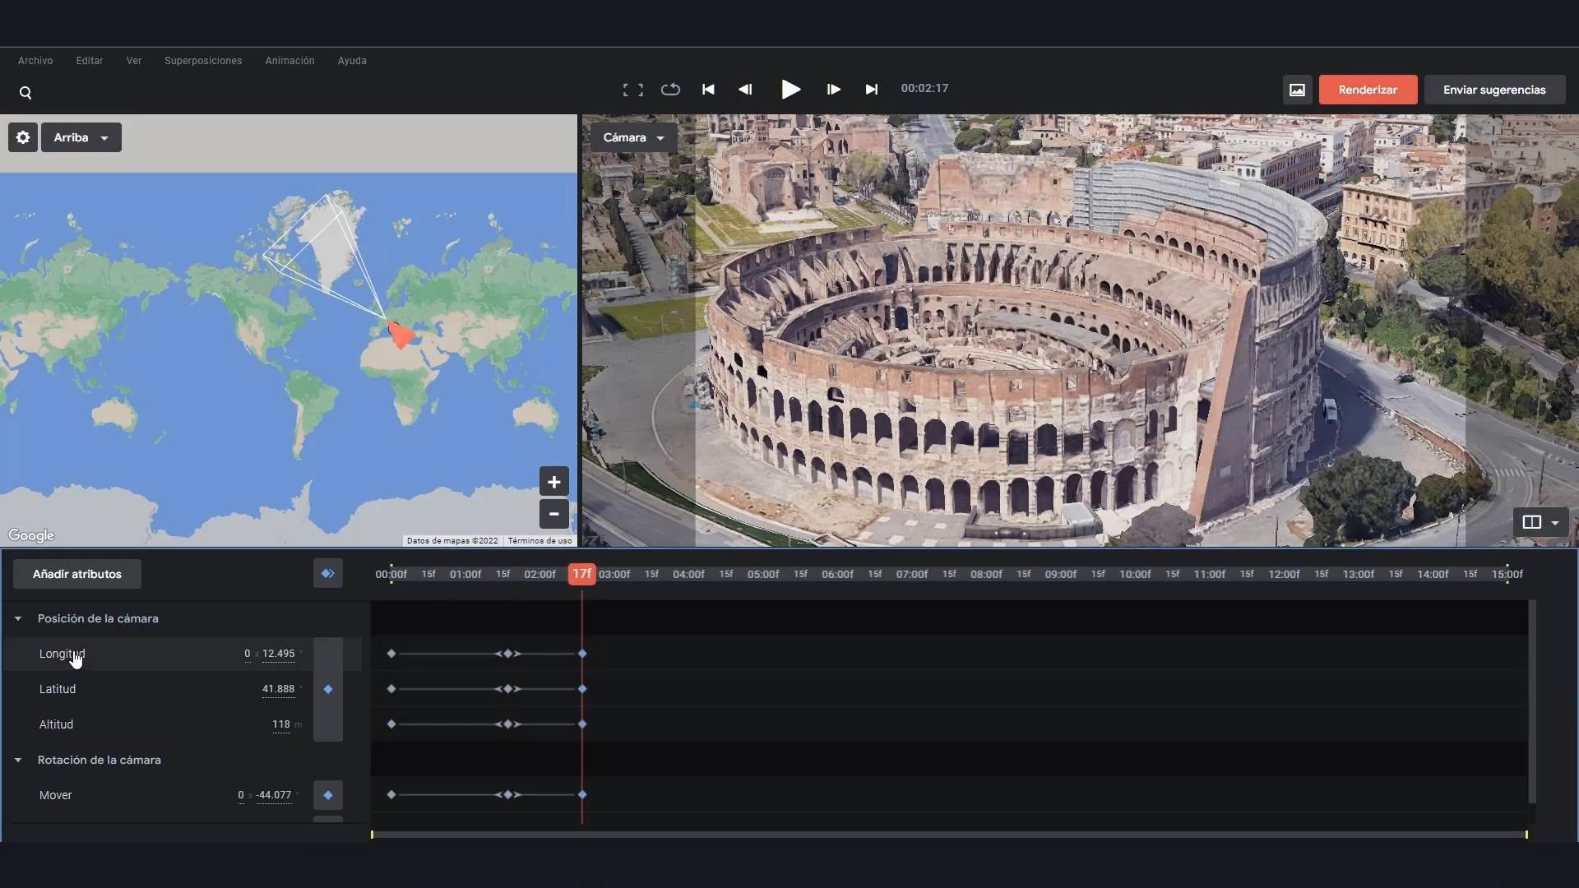
left_click(75, 658)
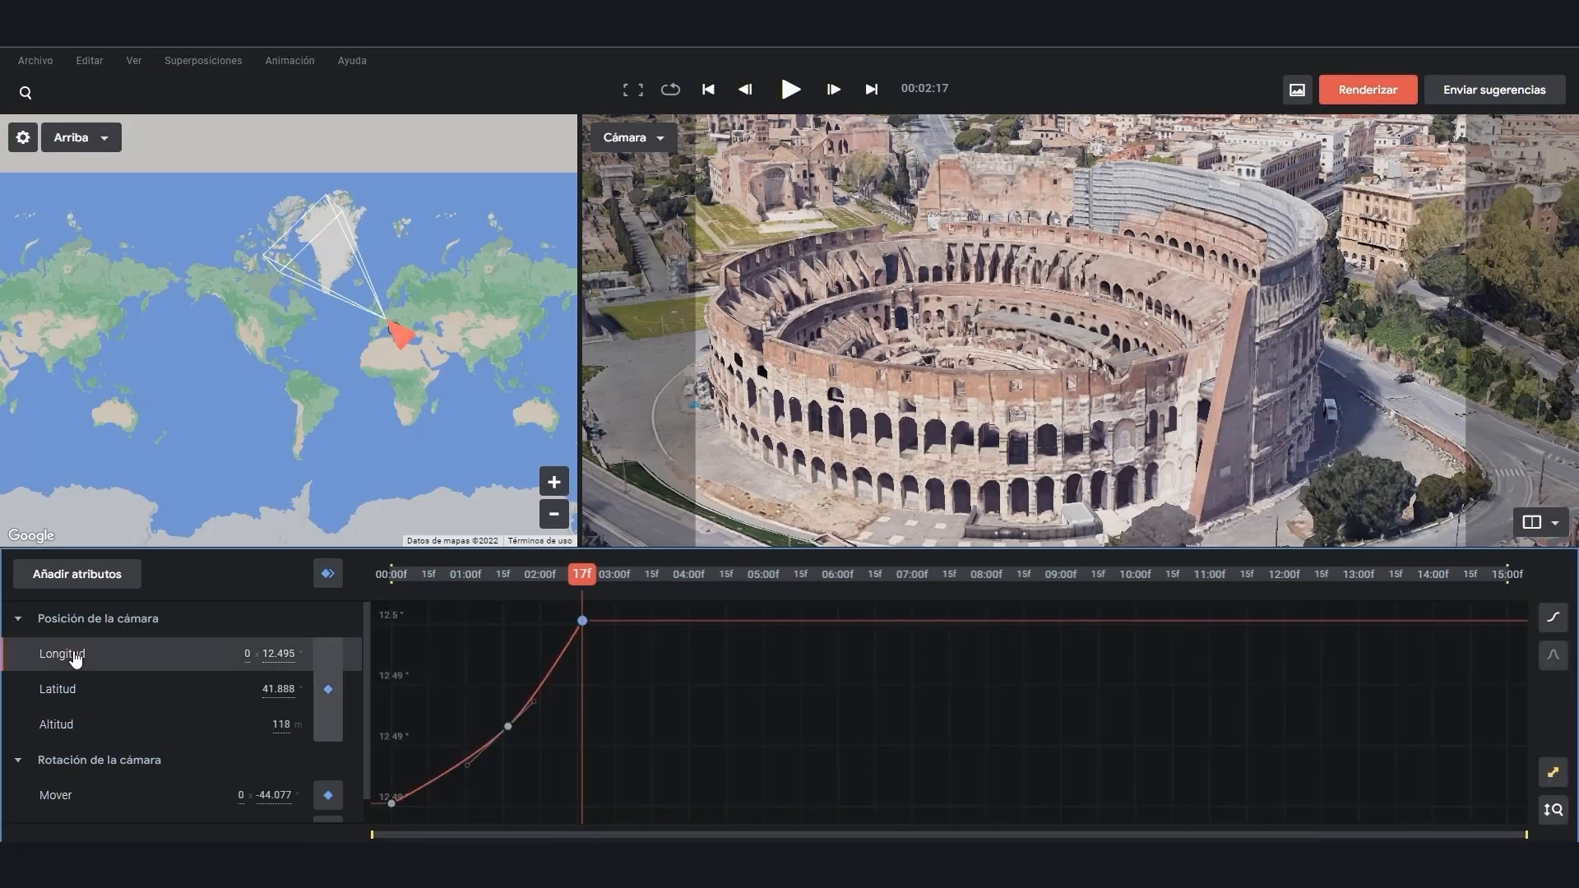
left_click(1552, 655)
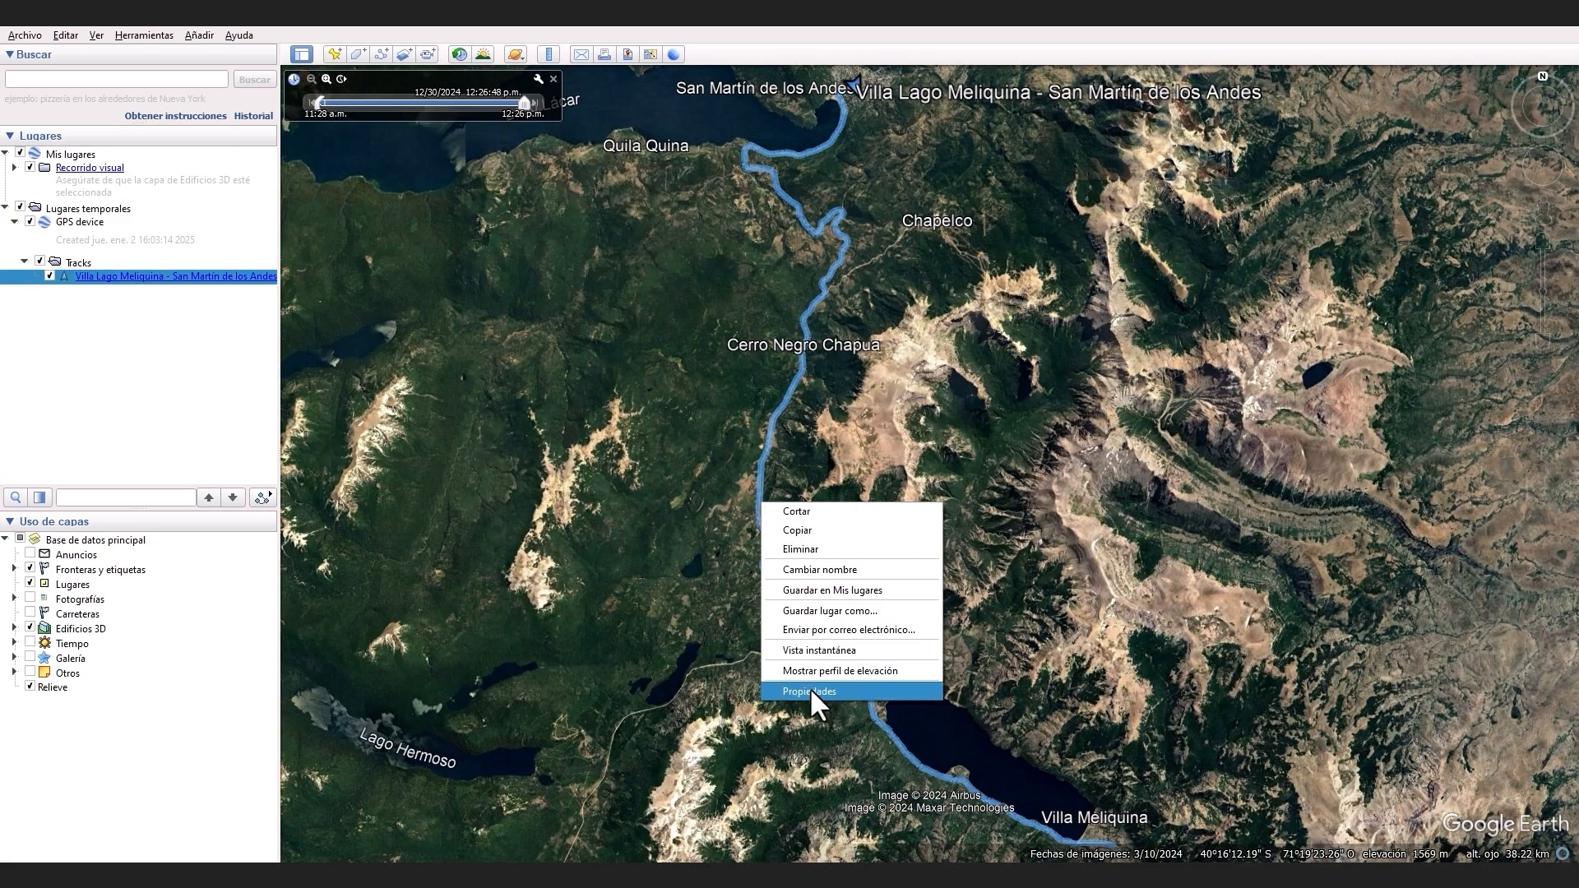
In Google Earth Pro, rename the Villa Lago Meliquina - San Martín de los Andes track as Trayecto1 and colour its line lime green
left_click(810, 687)
type("Trayecto1")
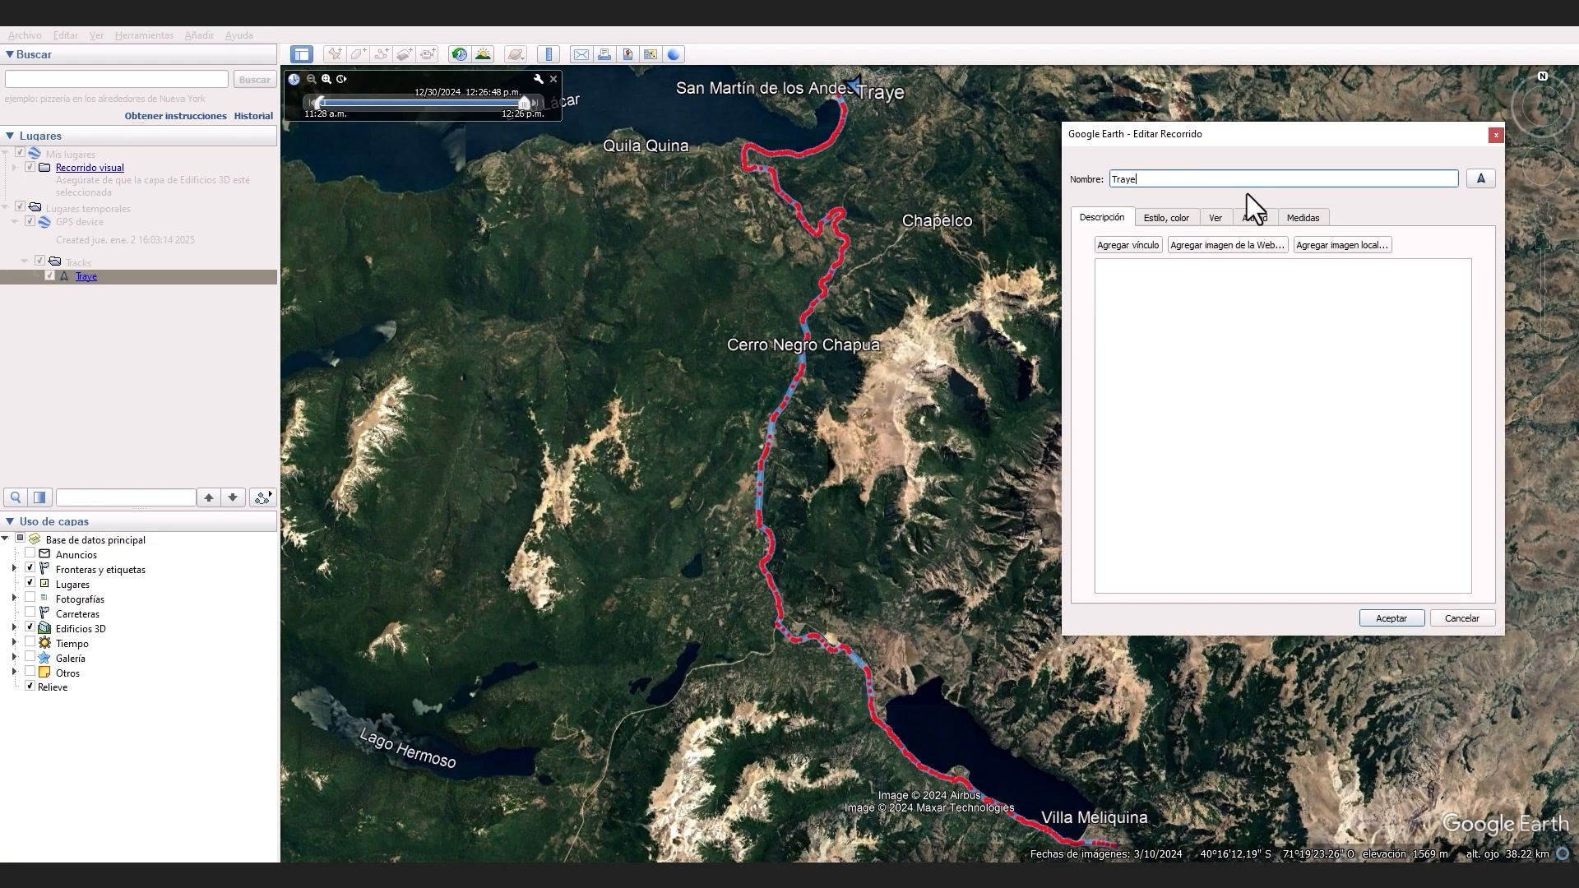
left_click(1156, 218)
left_click(1143, 274)
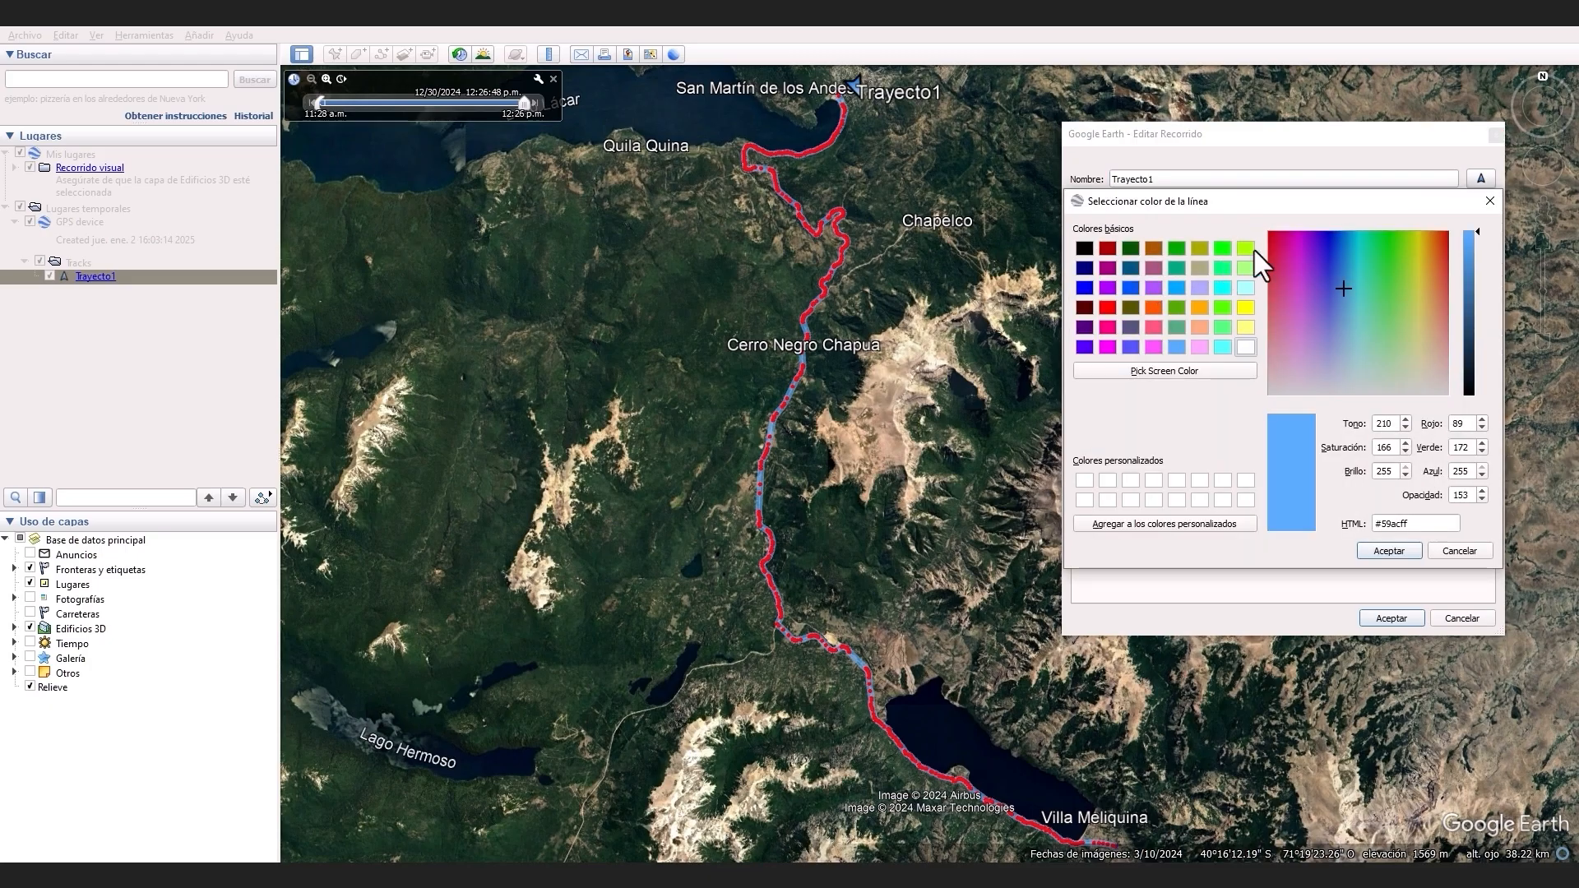
left_click(1254, 250)
left_click(1396, 546)
Set the track's line width to 20 and line opacity to 100%, and set its label opacity to 0%
left_click_drag(1227, 274, 1190, 278)
type("20")
left_click_drag(1324, 274, 1293, 276)
type("100")
left_click_drag(1322, 333, 1287, 335)
type("0")
Set the track icon's scale to 2, keep the blue directional arrow as its icon, and apply the track properties
left_click_drag(852, 99, 849, 150)
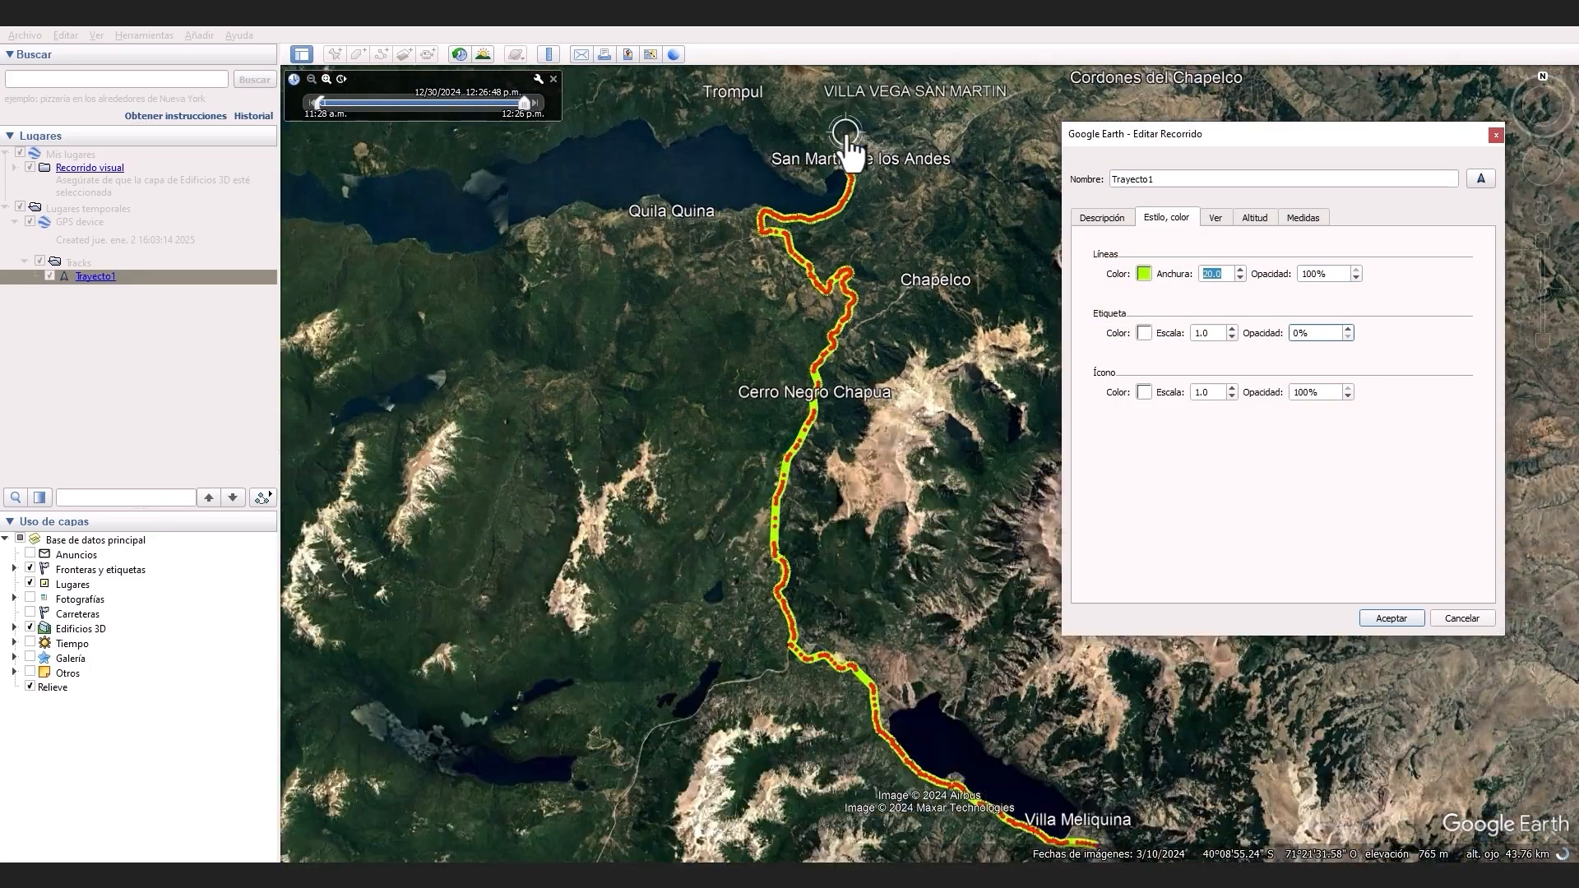
scroll(849, 149, "up", 2)
left_click(1231, 388)
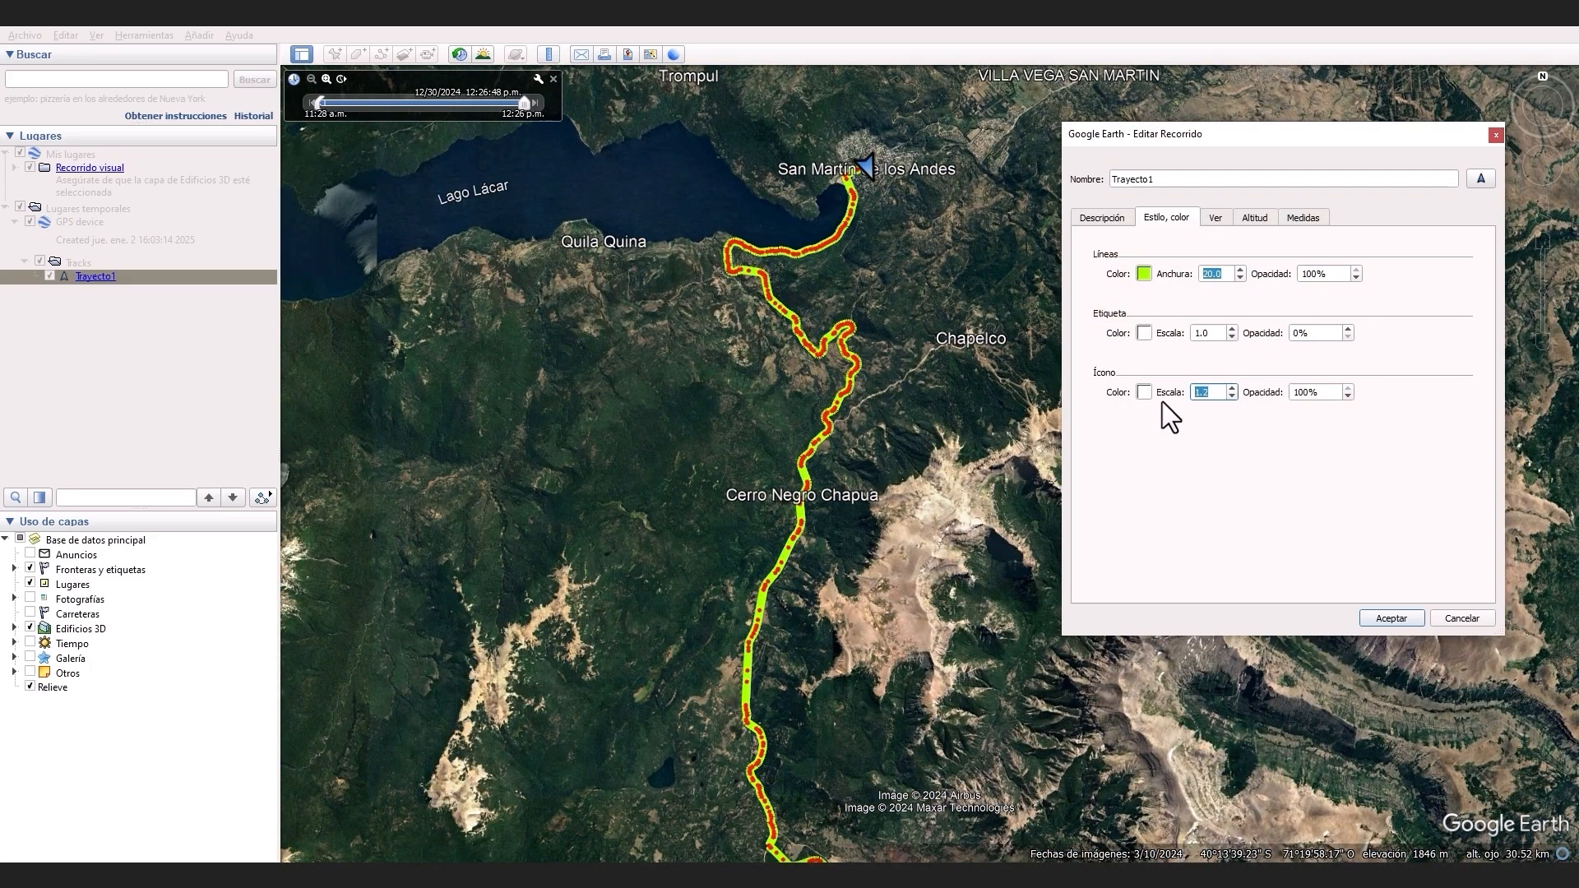
type("2")
left_click(1481, 178)
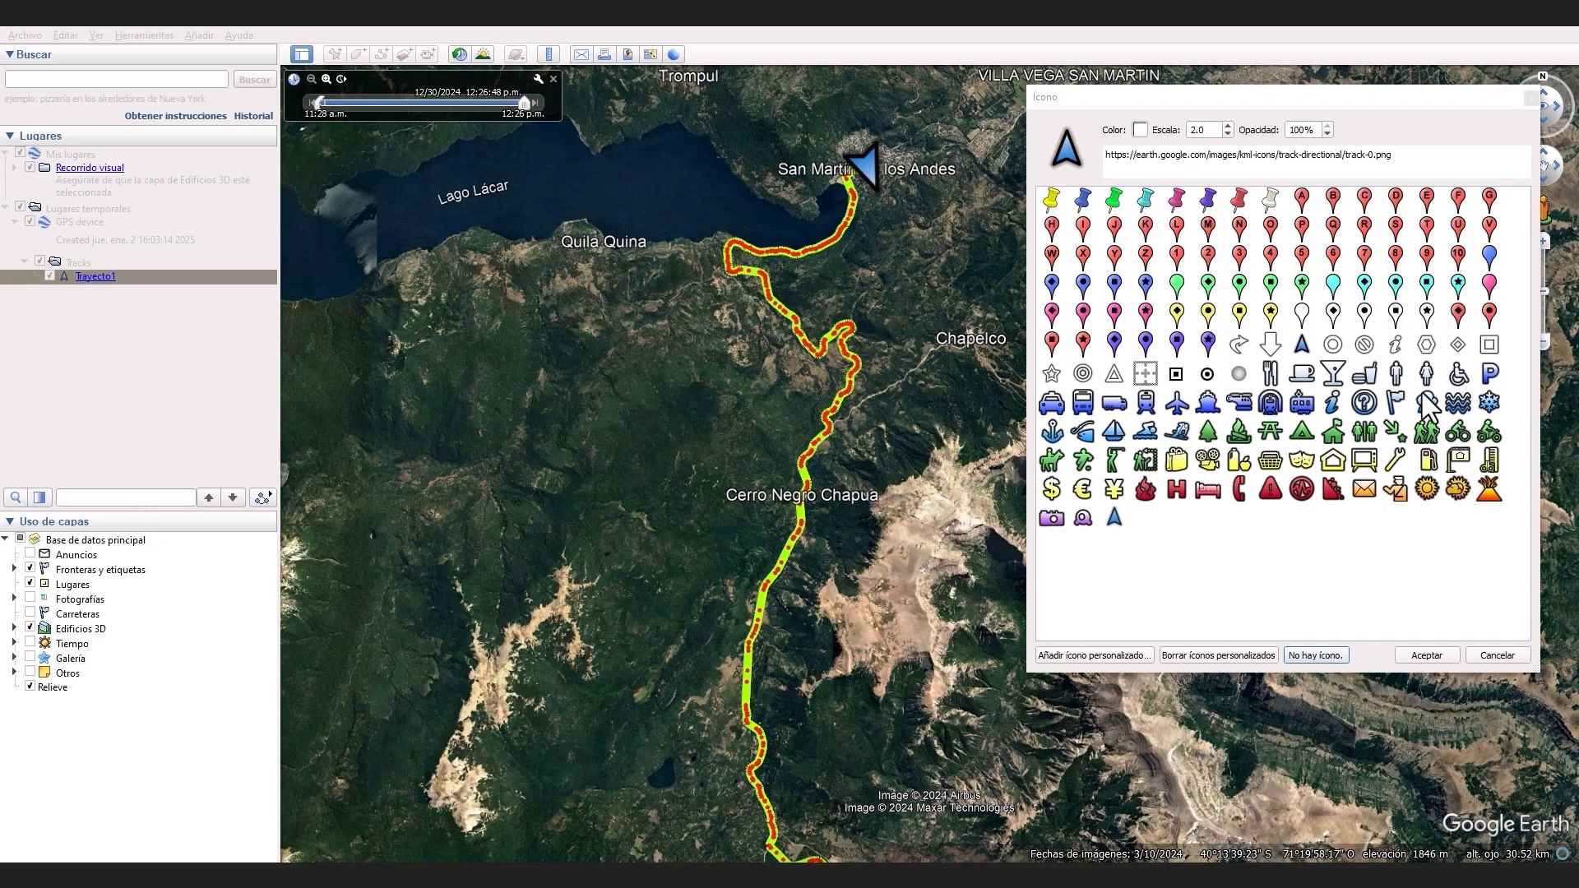
left_click(1429, 656)
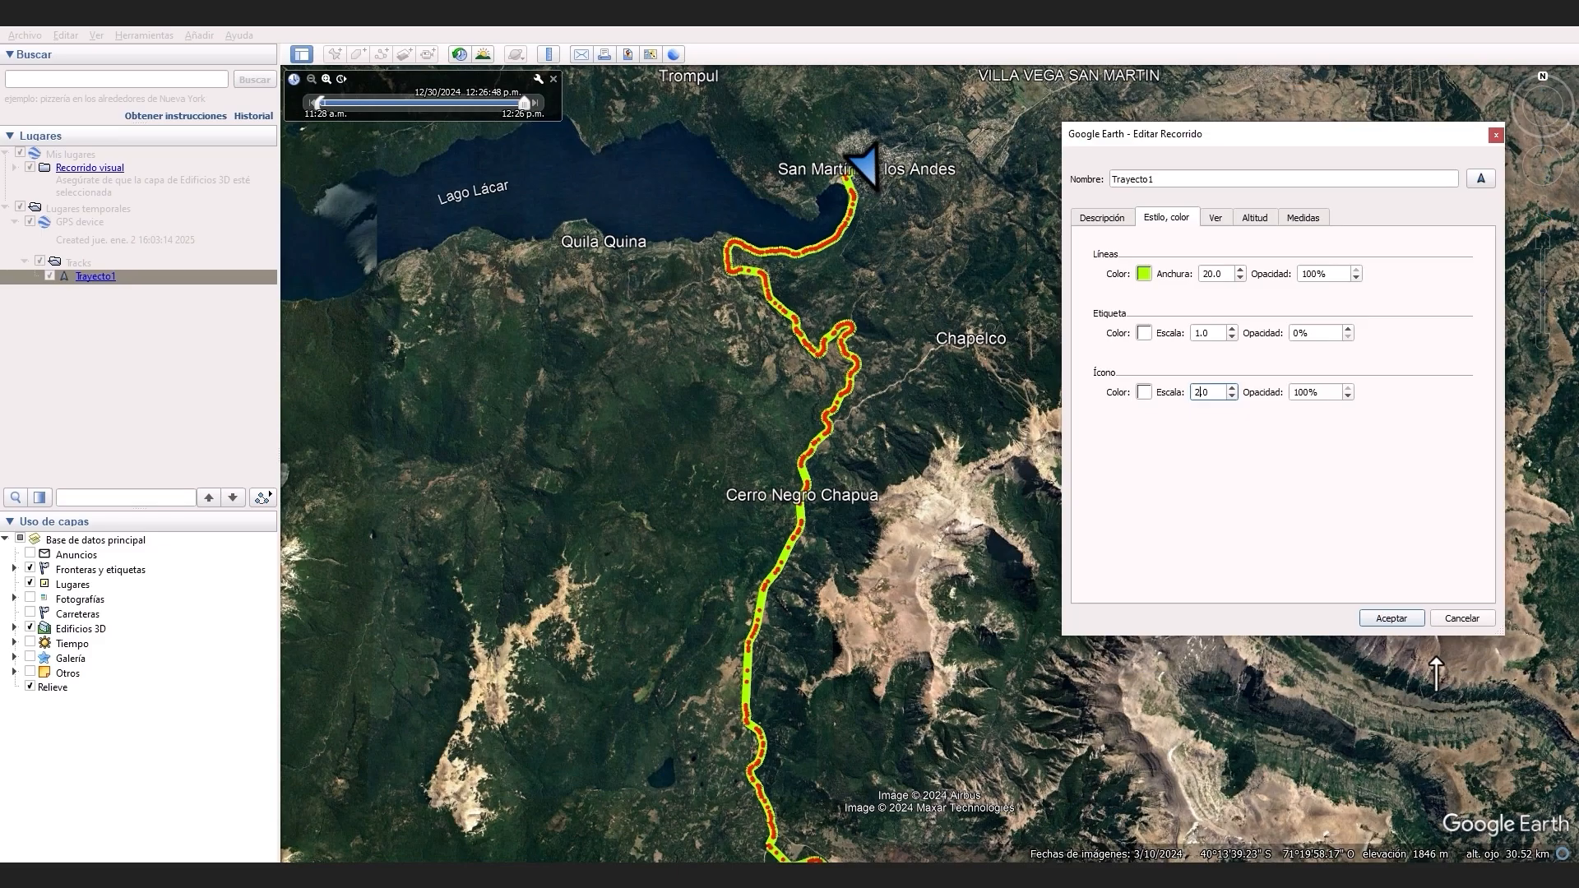
left_click(1391, 618)
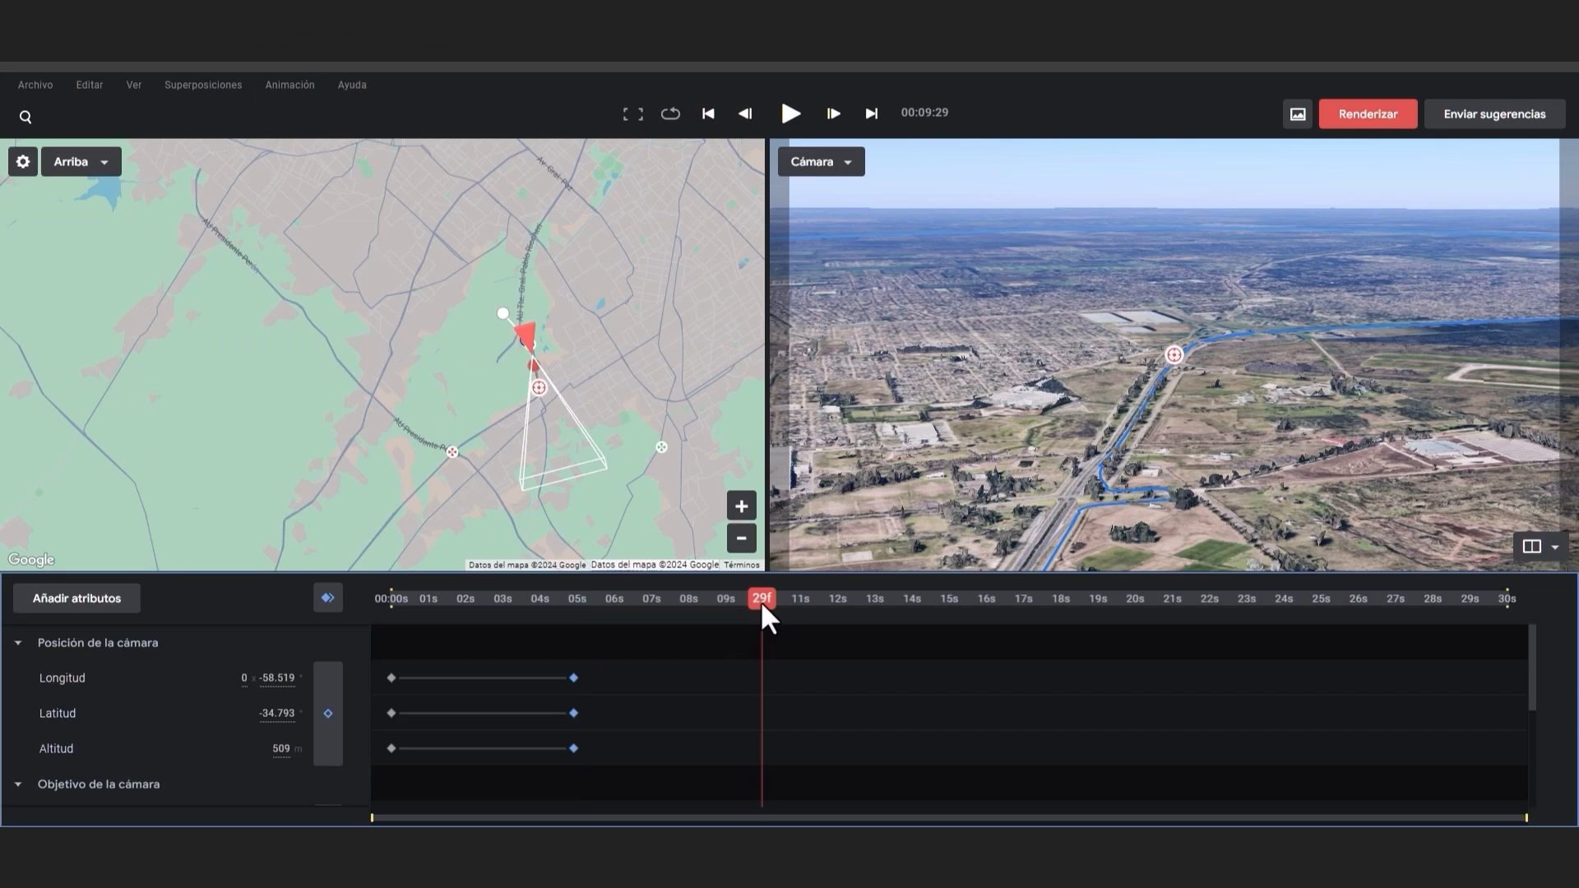
In Google Earth Studio, place new camera targets along the blue route at 00:09:29 and 00:14:27
right_click(1461, 333)
left_click(1408, 343)
mouse_move(762, 598)
left_mouse_down()
mouse_move(634, 610)
mouse_move(765, 616)
left_mouse_up()
left_click(945, 602)
right_click(1276, 327)
left_click(1332, 347)
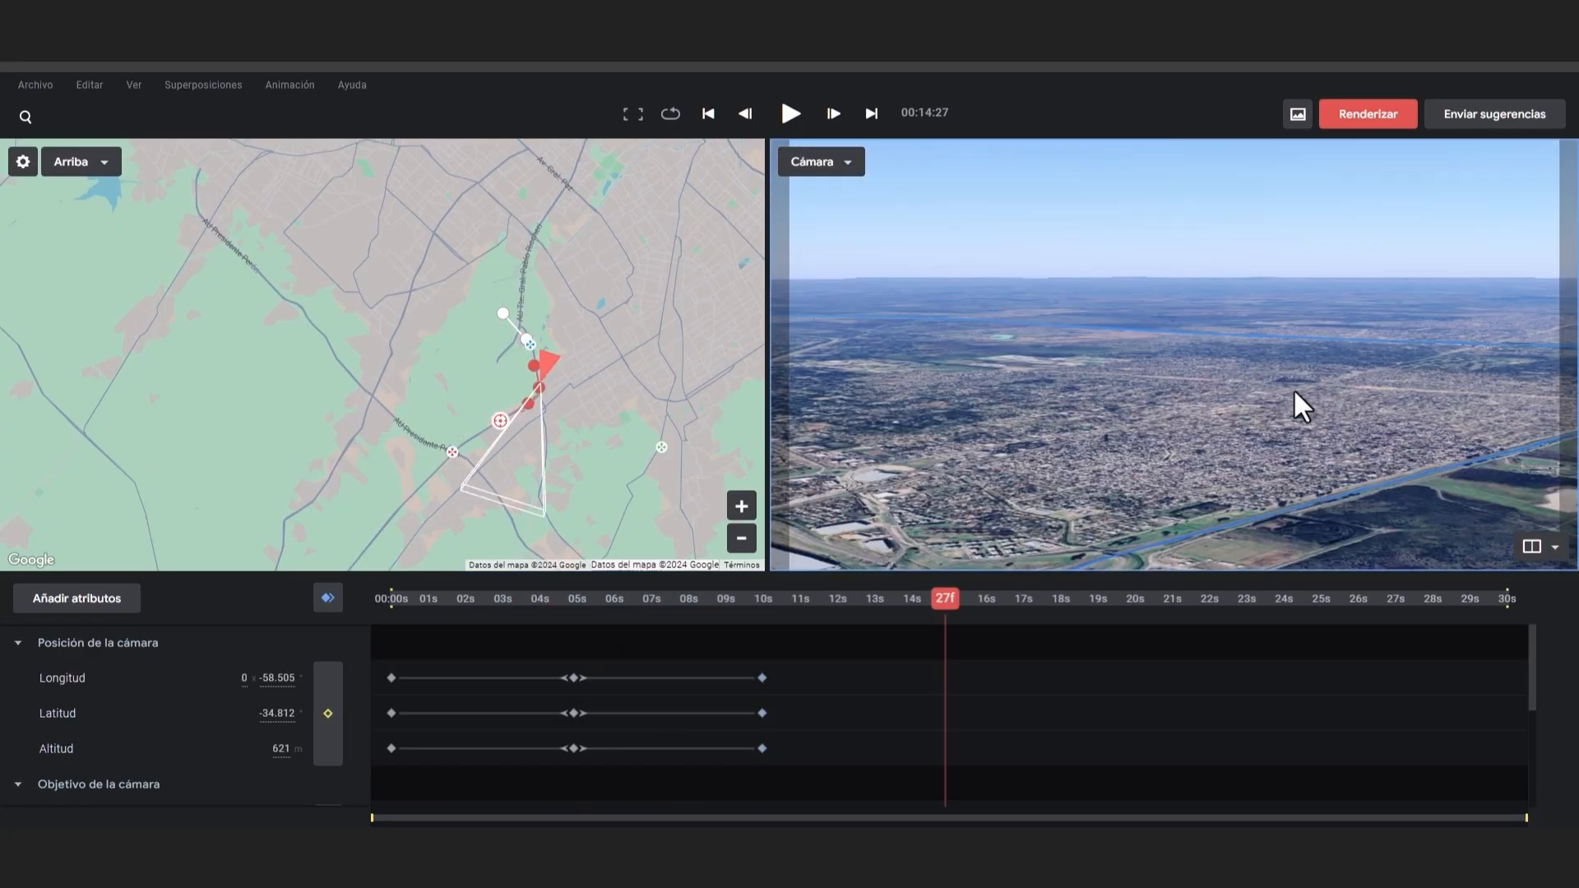
left_click_drag(672, 602, 946, 604)
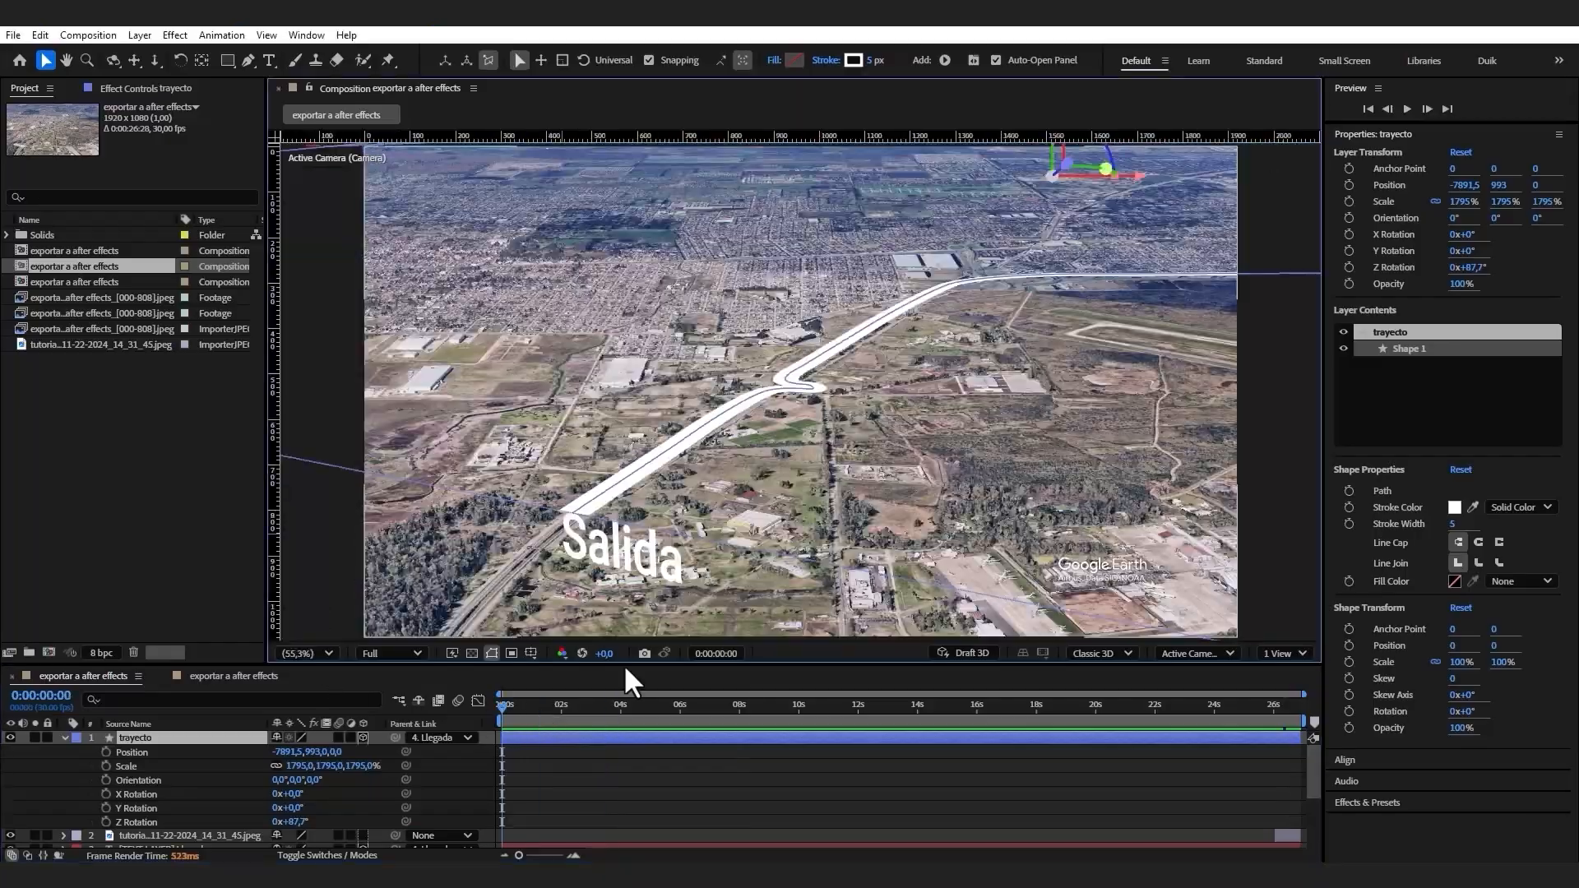
In After Effects, go to the composition's start and filter the trayecto layer's properties by "stroke"
mouse_move(504, 705)
left_mouse_down()
mouse_move(1087, 706)
mouse_move(489, 727)
left_mouse_up()
left_click(189, 700)
type("stroke")
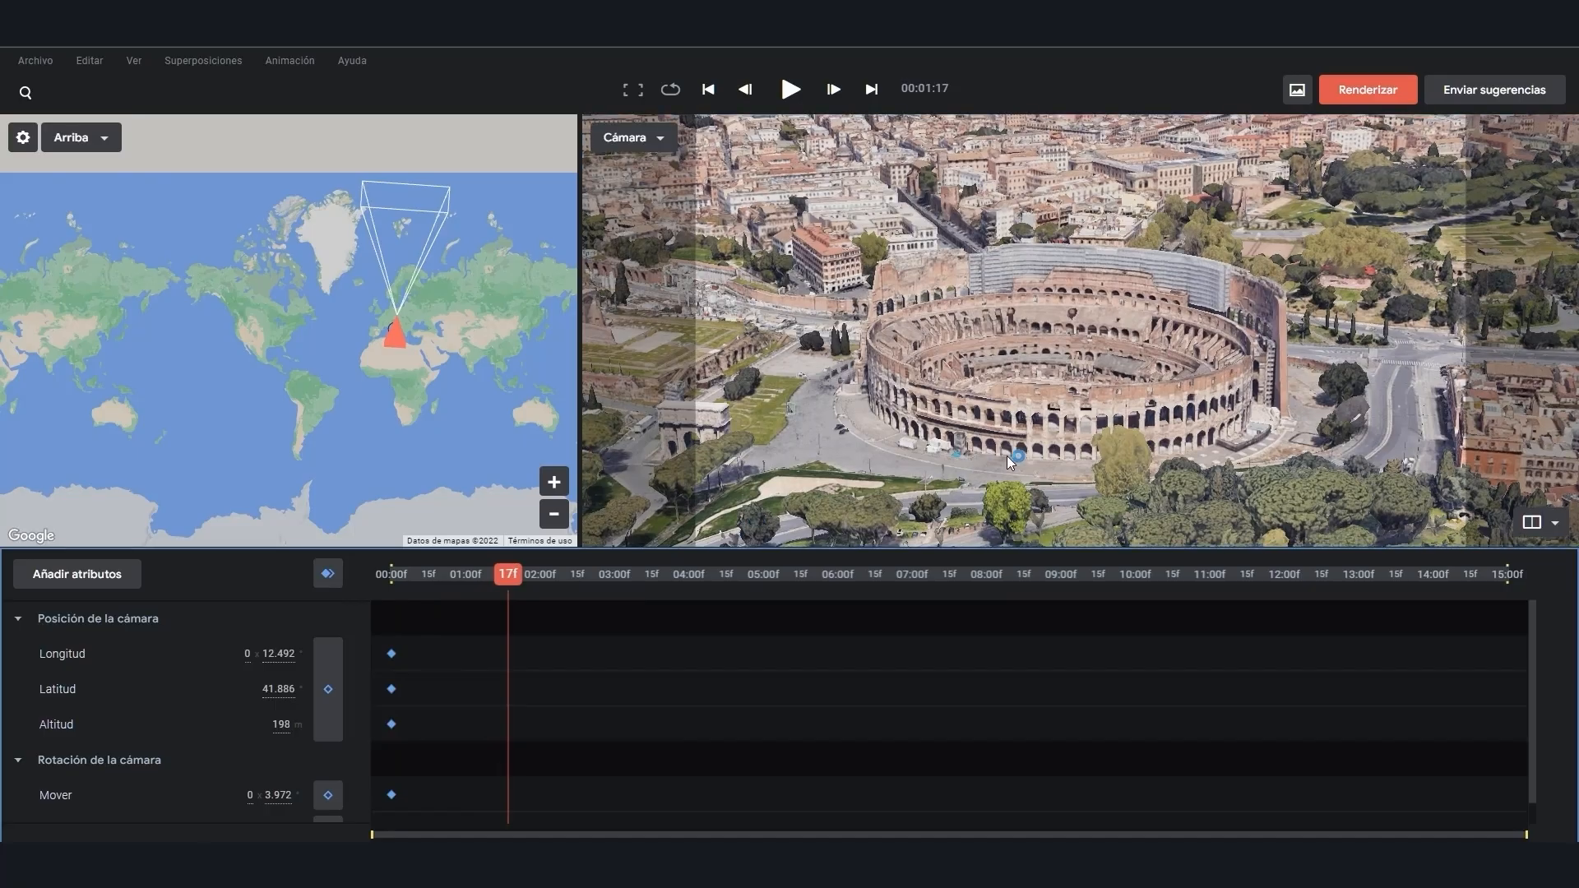
In Google Earth Studio, orbit and move closer to the Colosseum at 00:01:17, keyframe the camera, and show the longitude curve
left_click_drag(1007, 455, 955, 446)
scroll(955, 445, "up", 5)
left_click(328, 573)
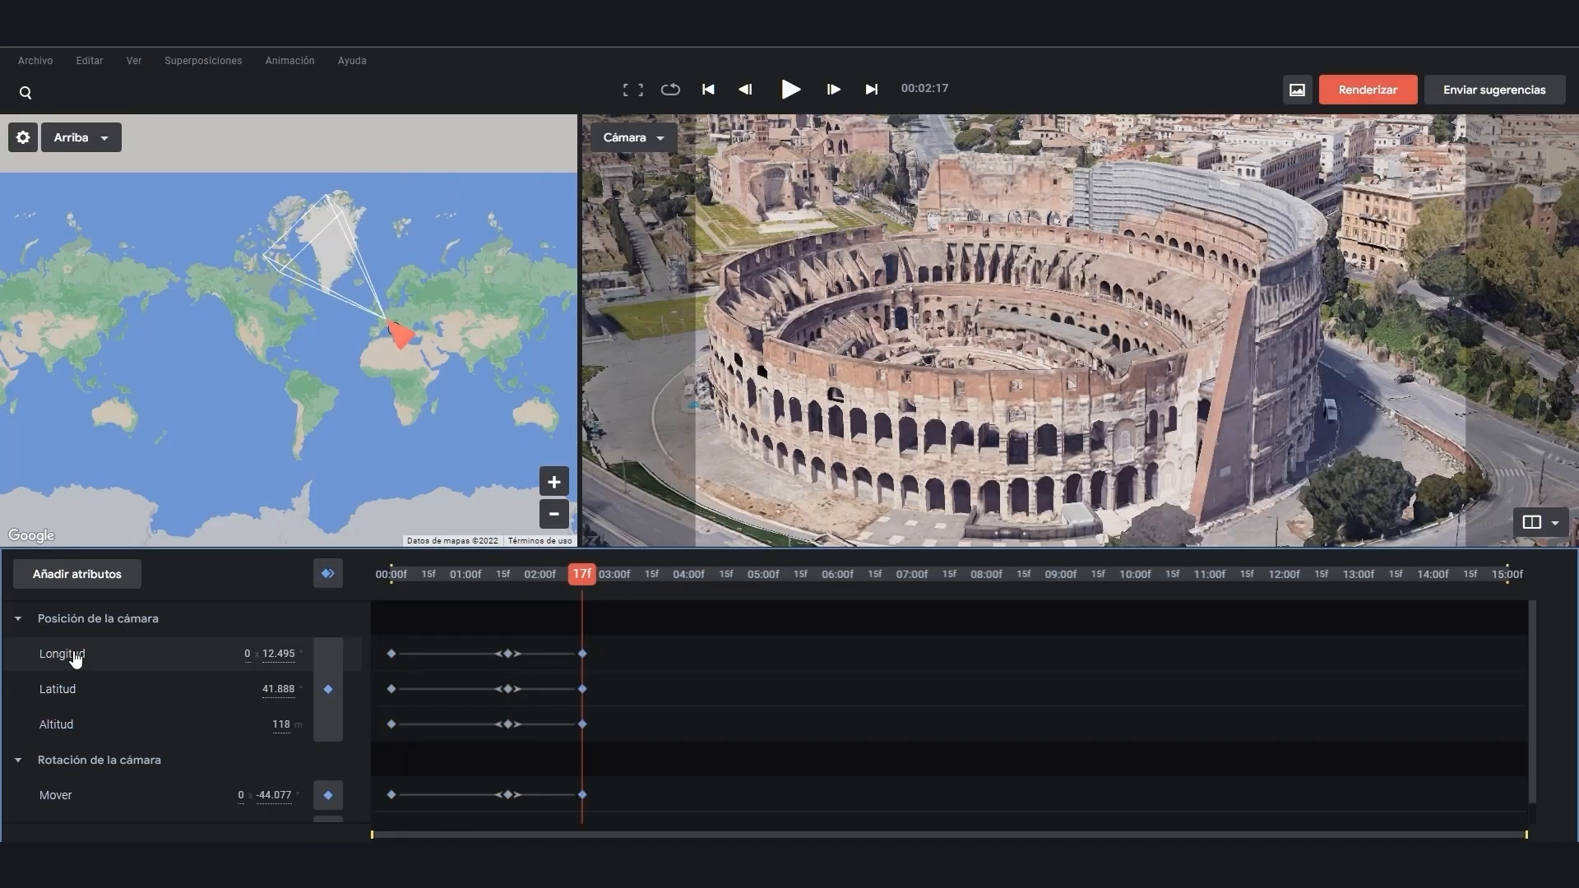
left_click(72, 654)
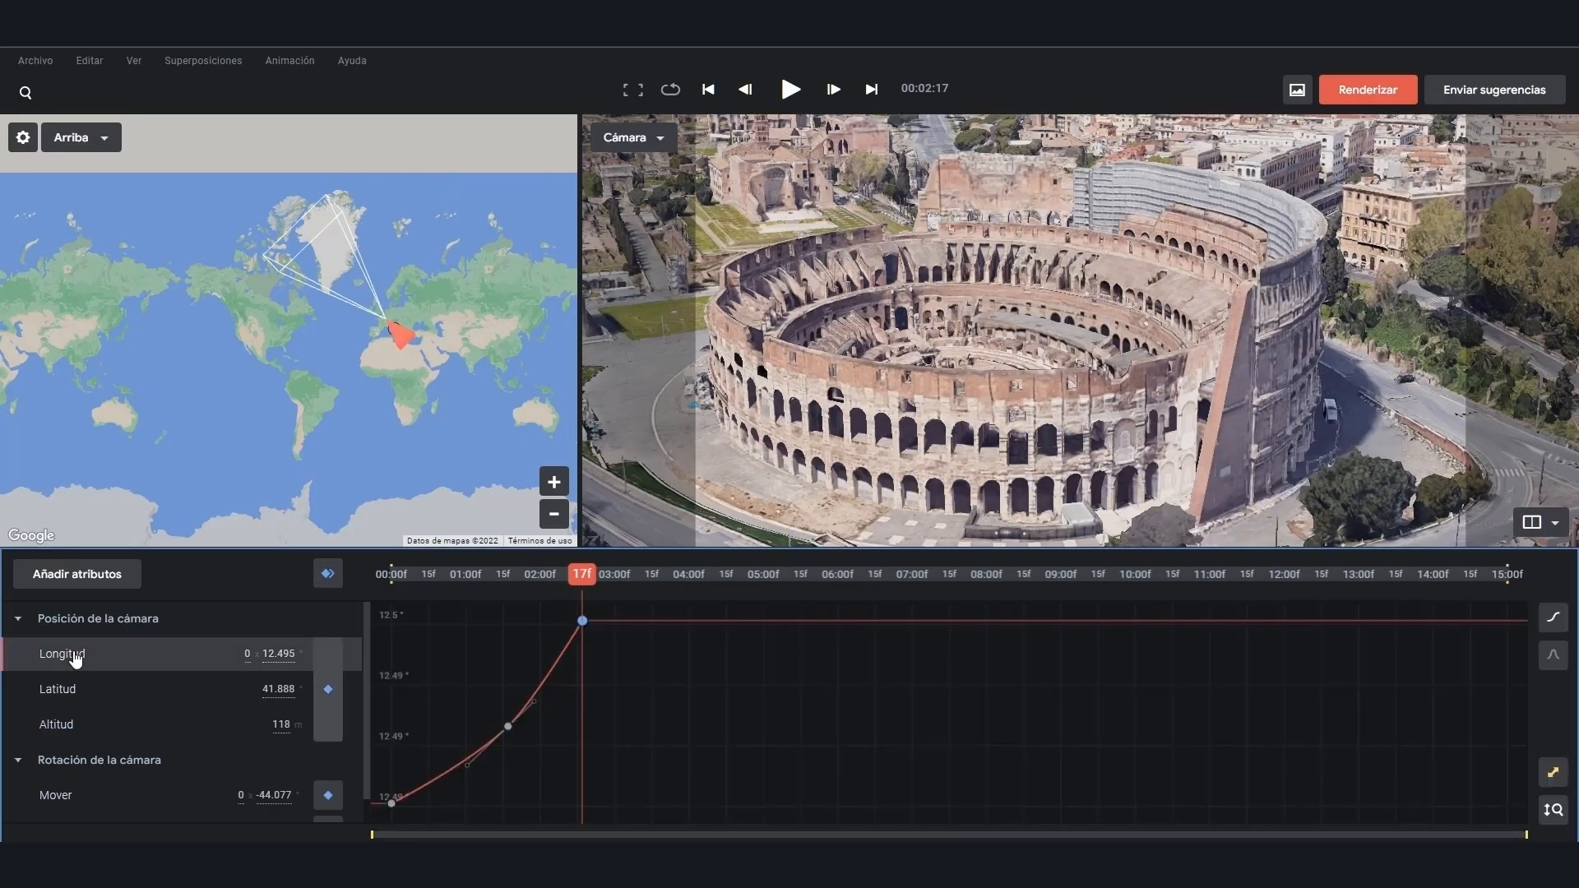
left_click(1560, 669)
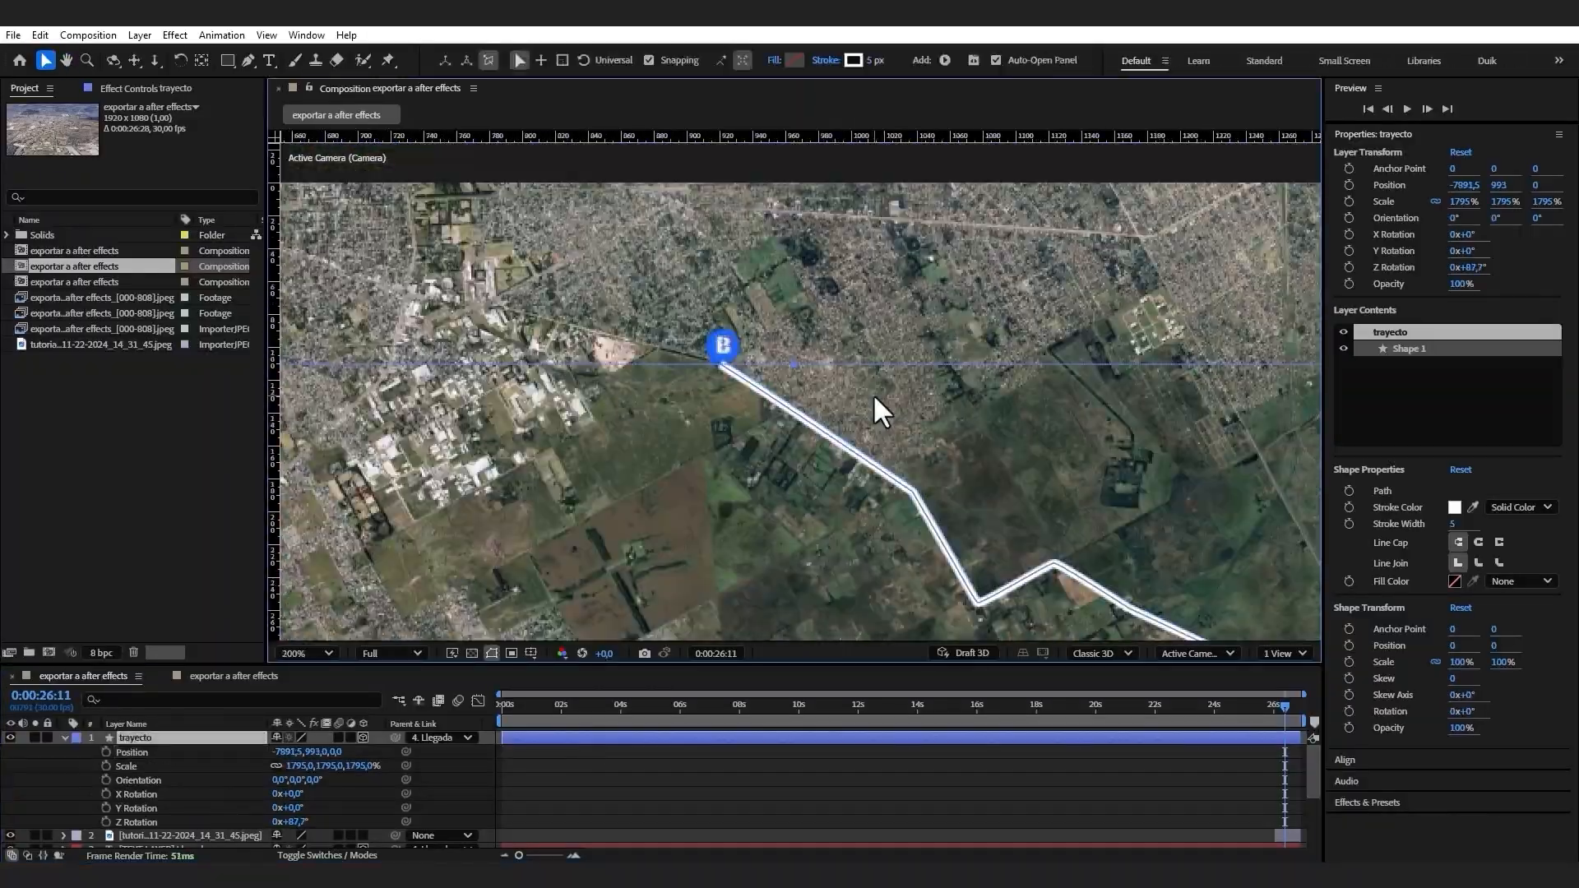
In After Effects, check the route line's alignment near point B and back to the composition's first frame
scroll(874, 397, "down", 1)
middle_click_drag(874, 397, 668, 173)
left_click_drag(920, 708, 500, 709)
key("shift+slash")
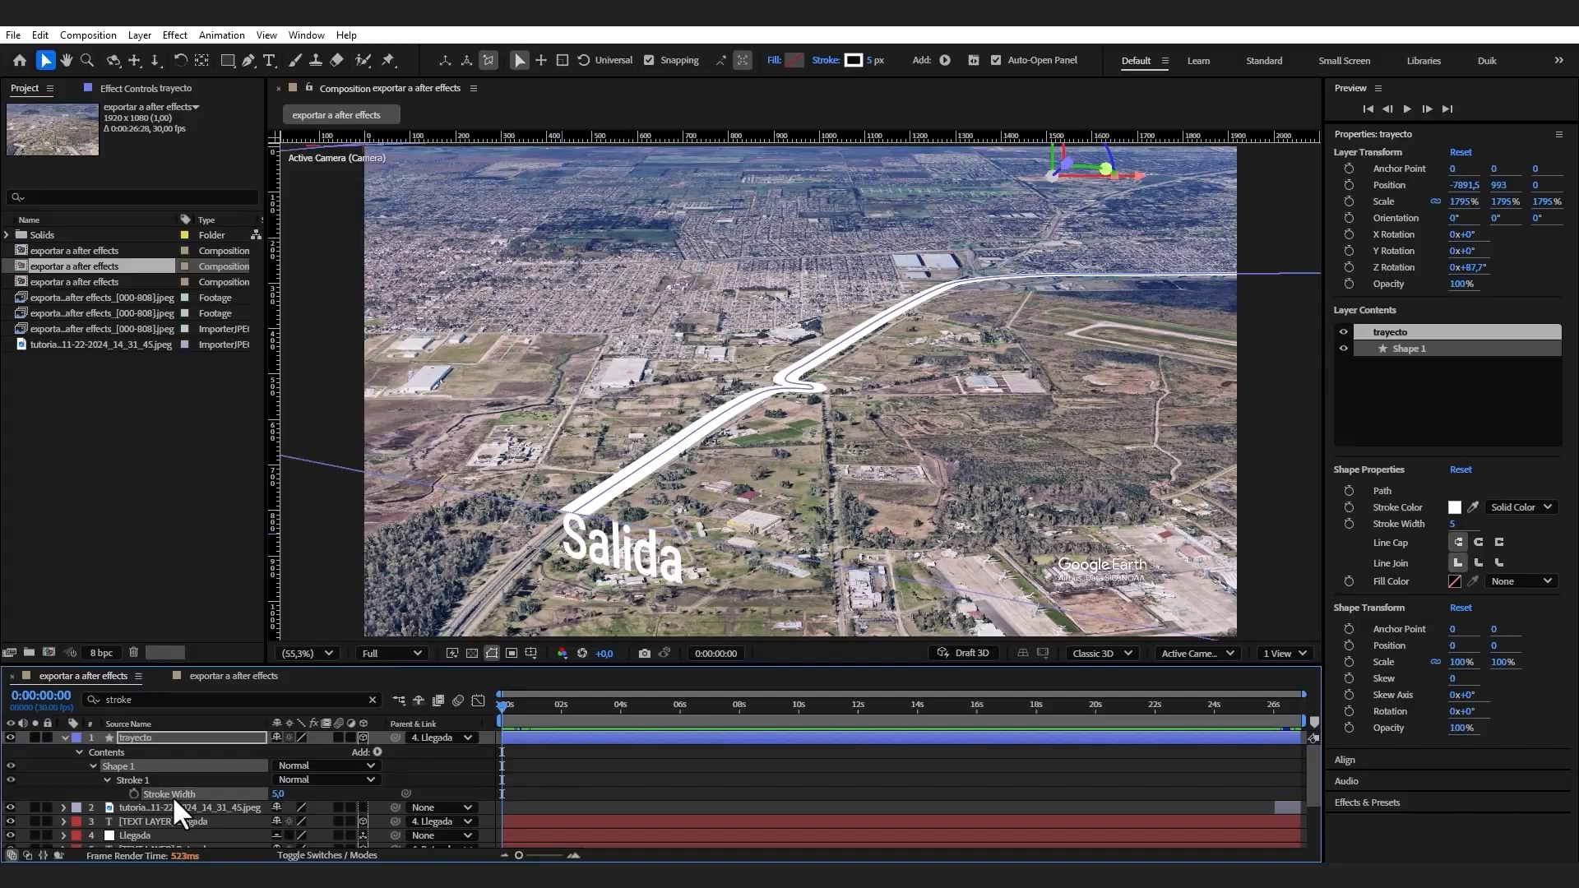
Set the trayecto line's stroke width to 3 and preview the route animation
key("space")
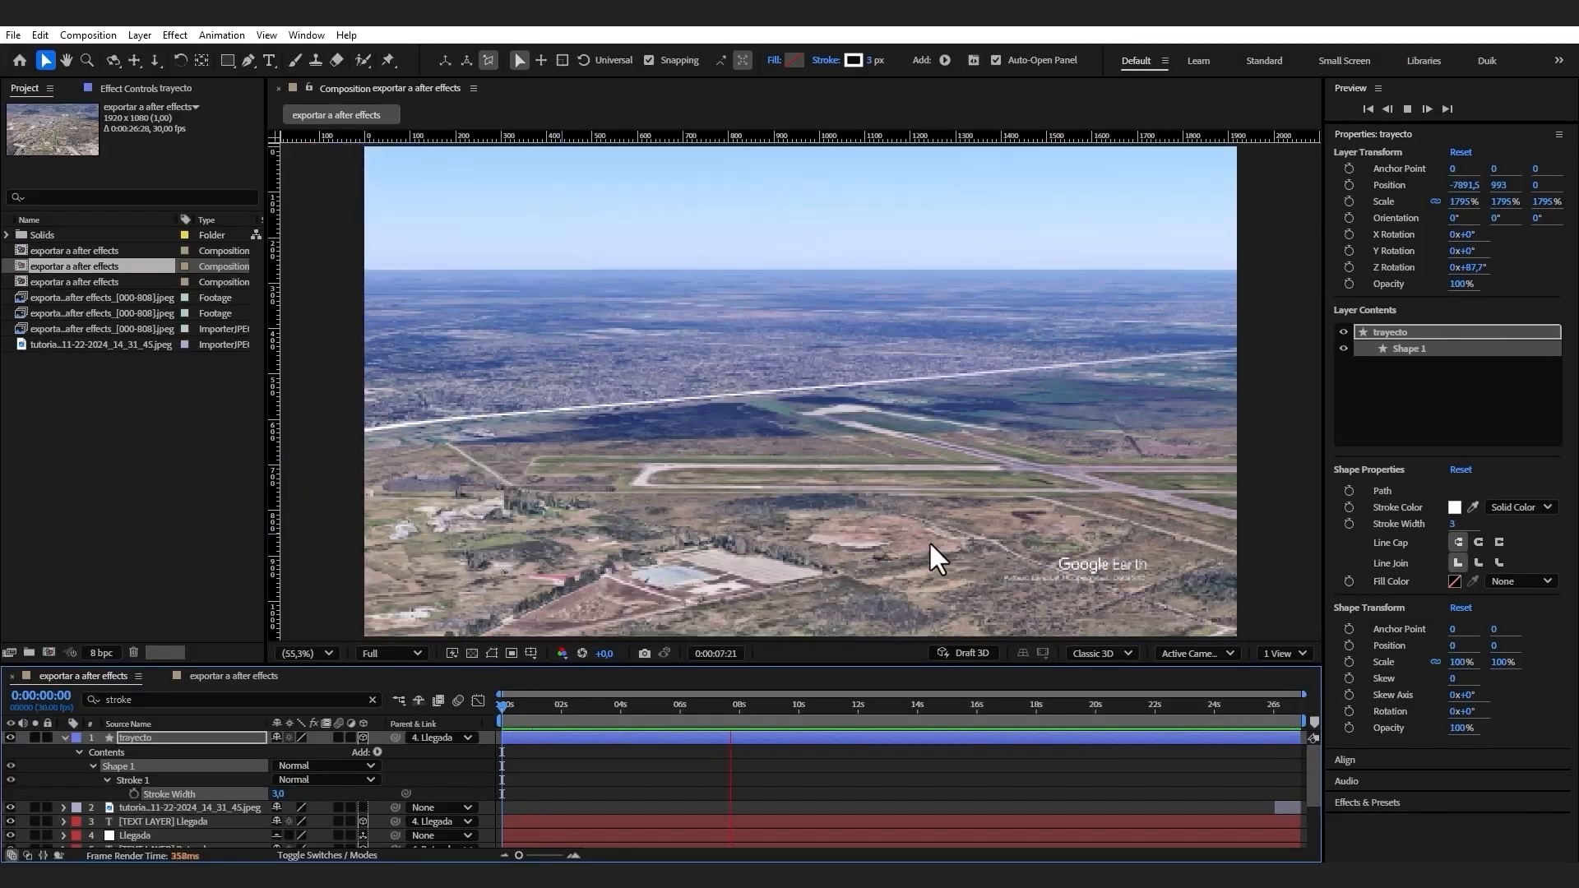
key("space")
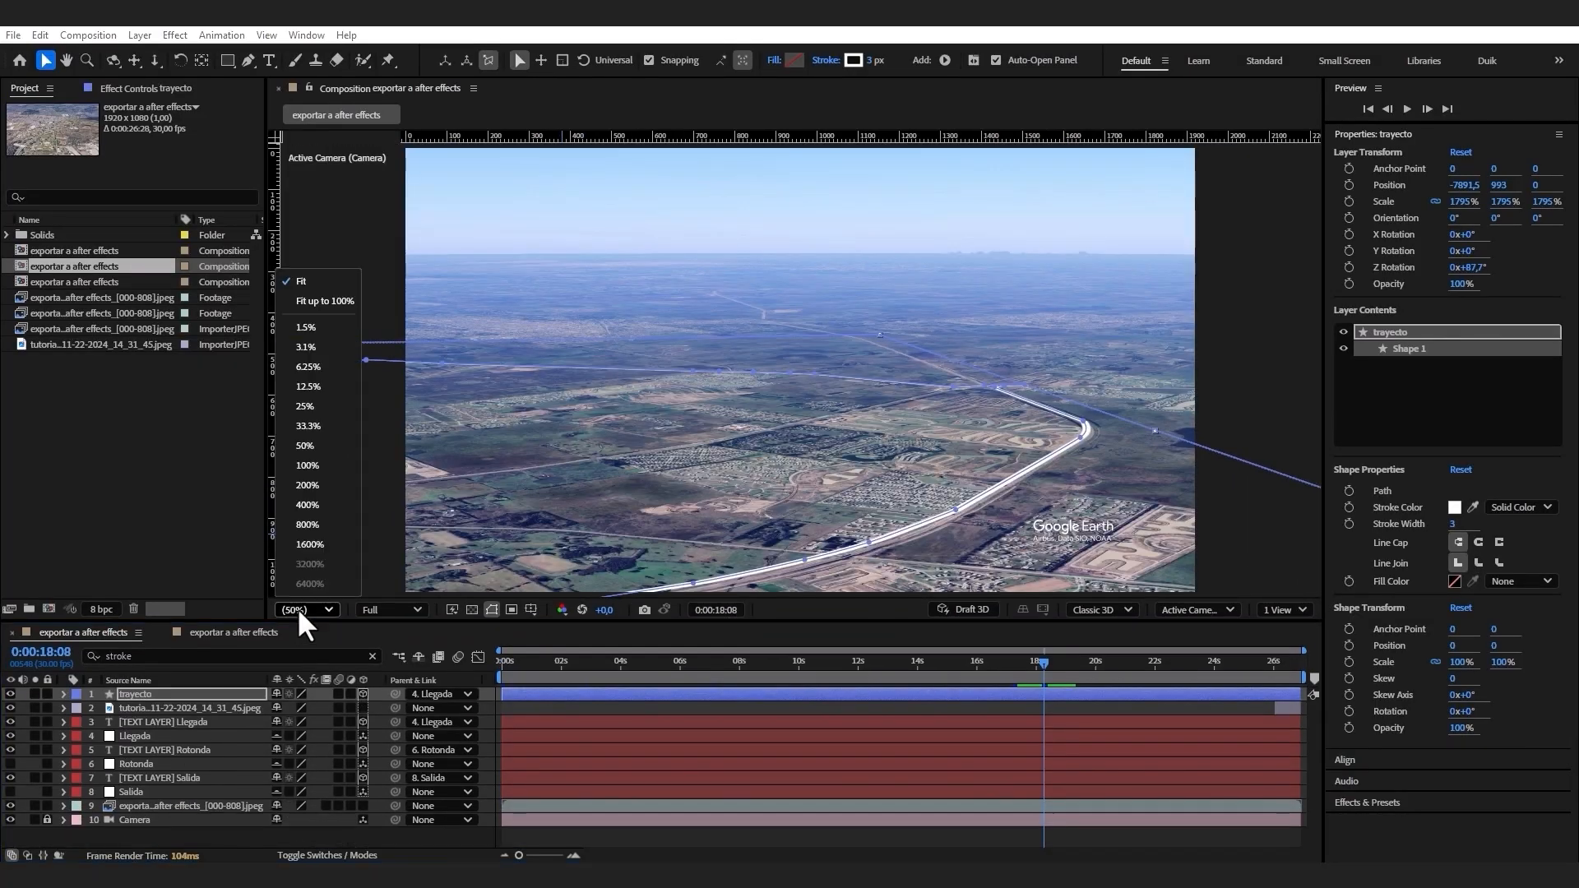
left_click(305, 437)
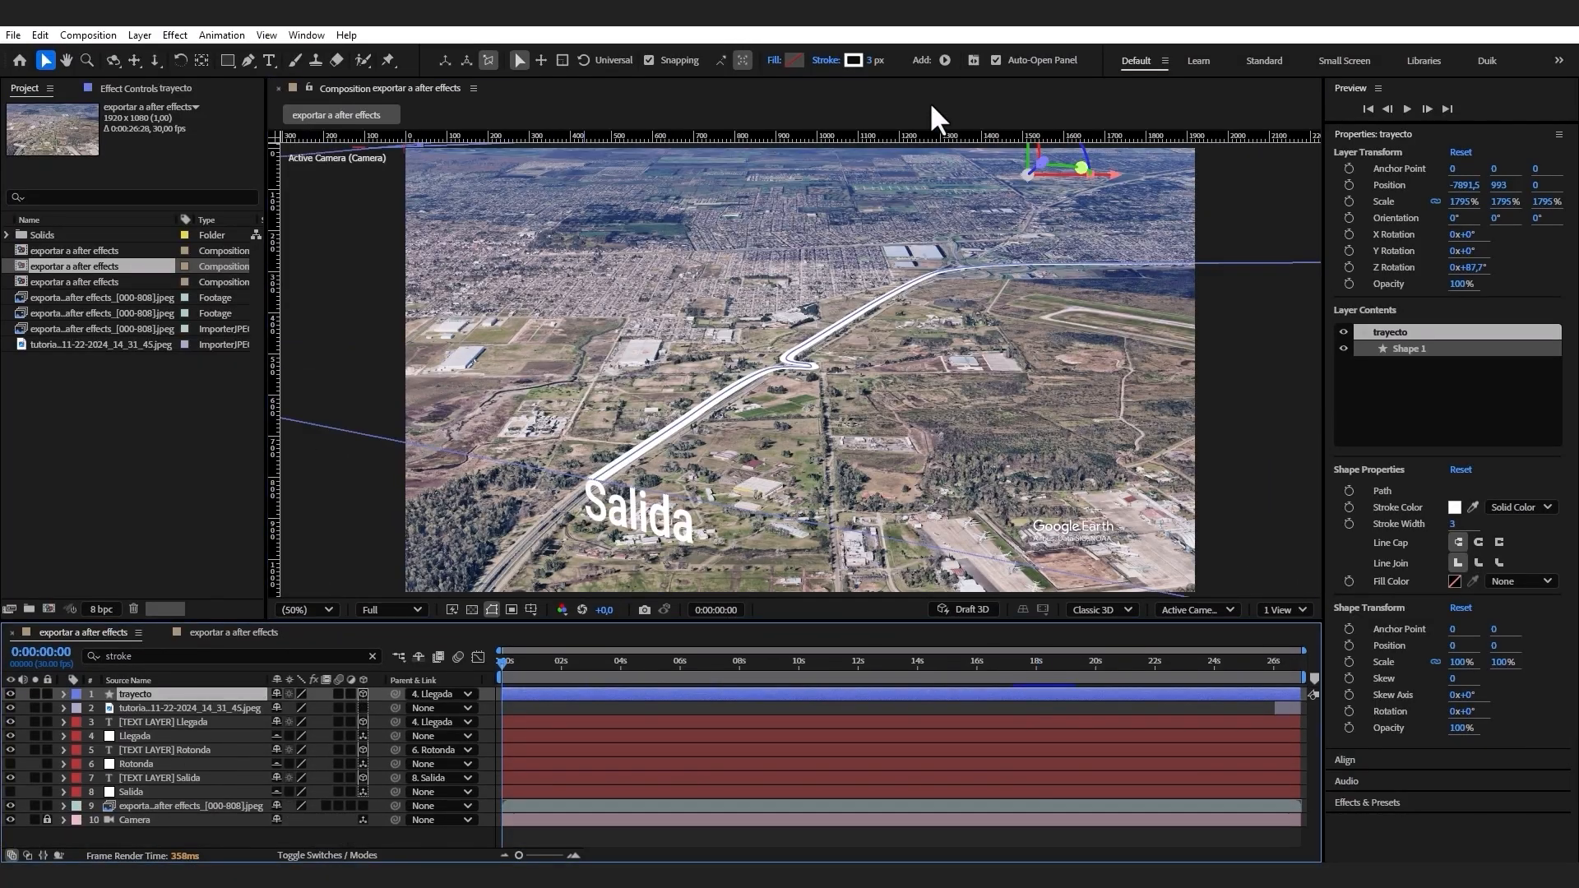
Add Trim Paths to the trayecto shape layer and start keyframing its Start value from the composition's first frame
left_click(945, 60)
left_click(990, 345)
left_click(93, 764)
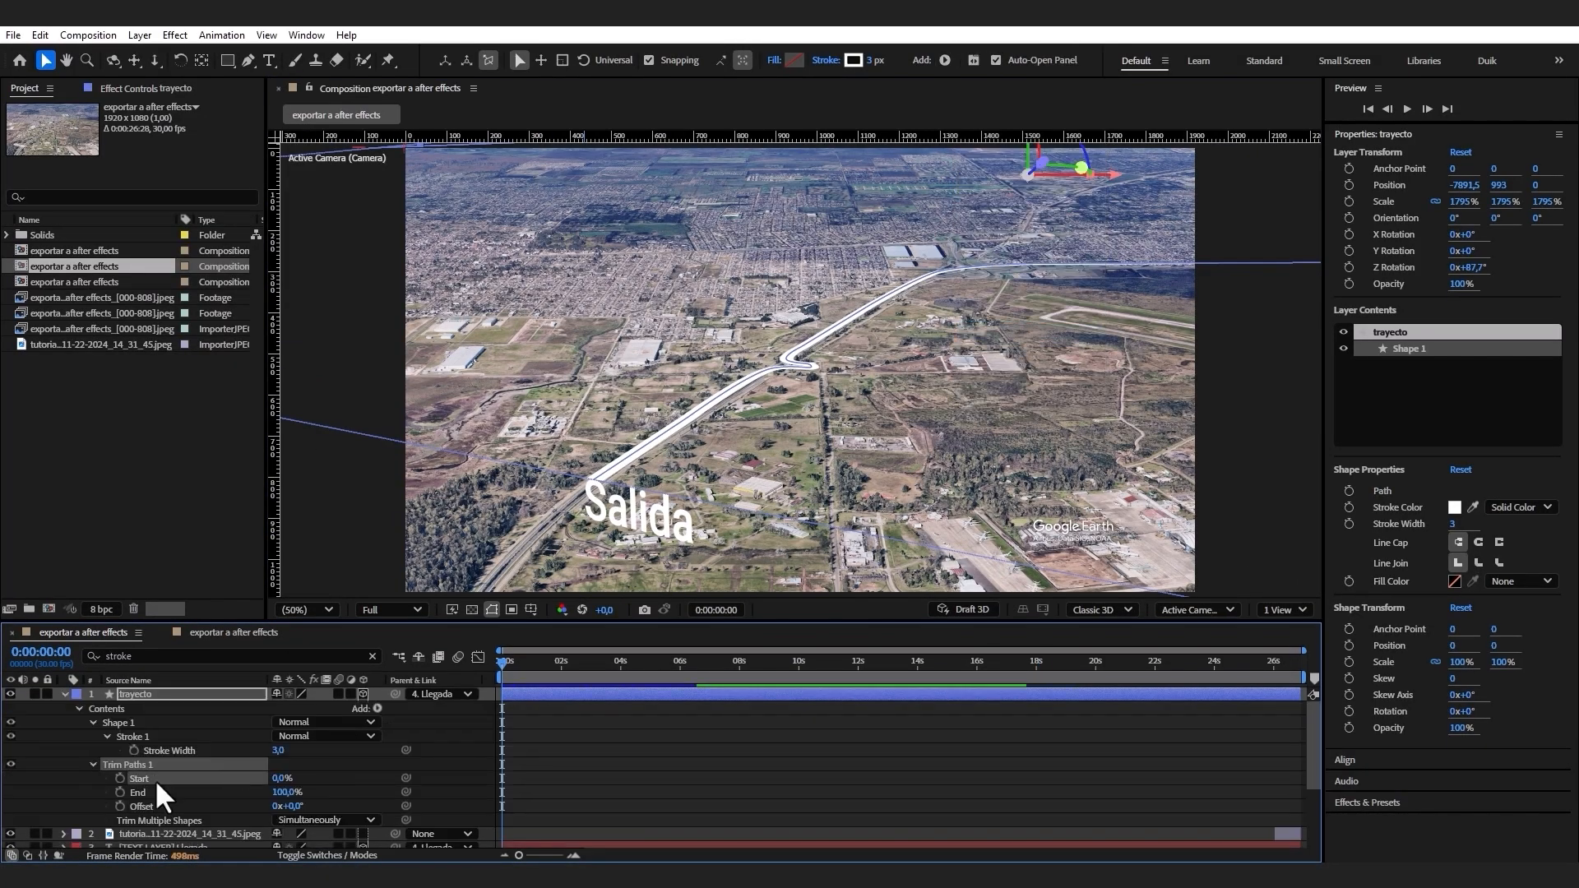
left_click(121, 778)
mouse_move(278, 781)
left_mouse_down()
mouse_move(358, 791)
mouse_move(274, 778)
left_mouse_up()
left_click(620, 666)
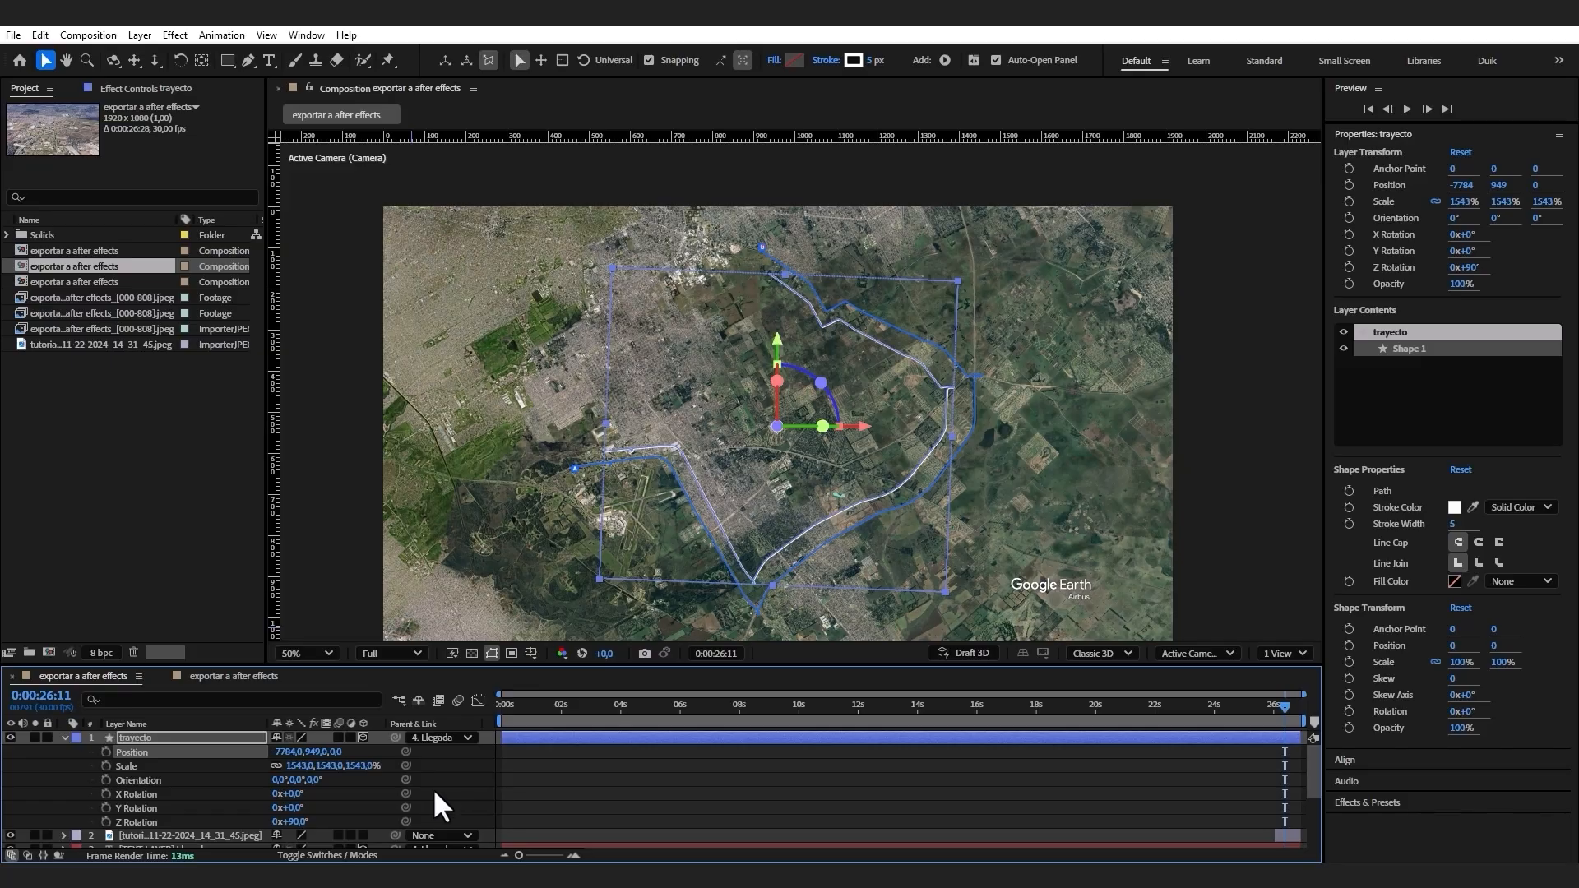
Align the trayecto layer with the map route using scale 1795%, position -7891.5, 993 and Z rotation 87.7°
left_click(197, 752)
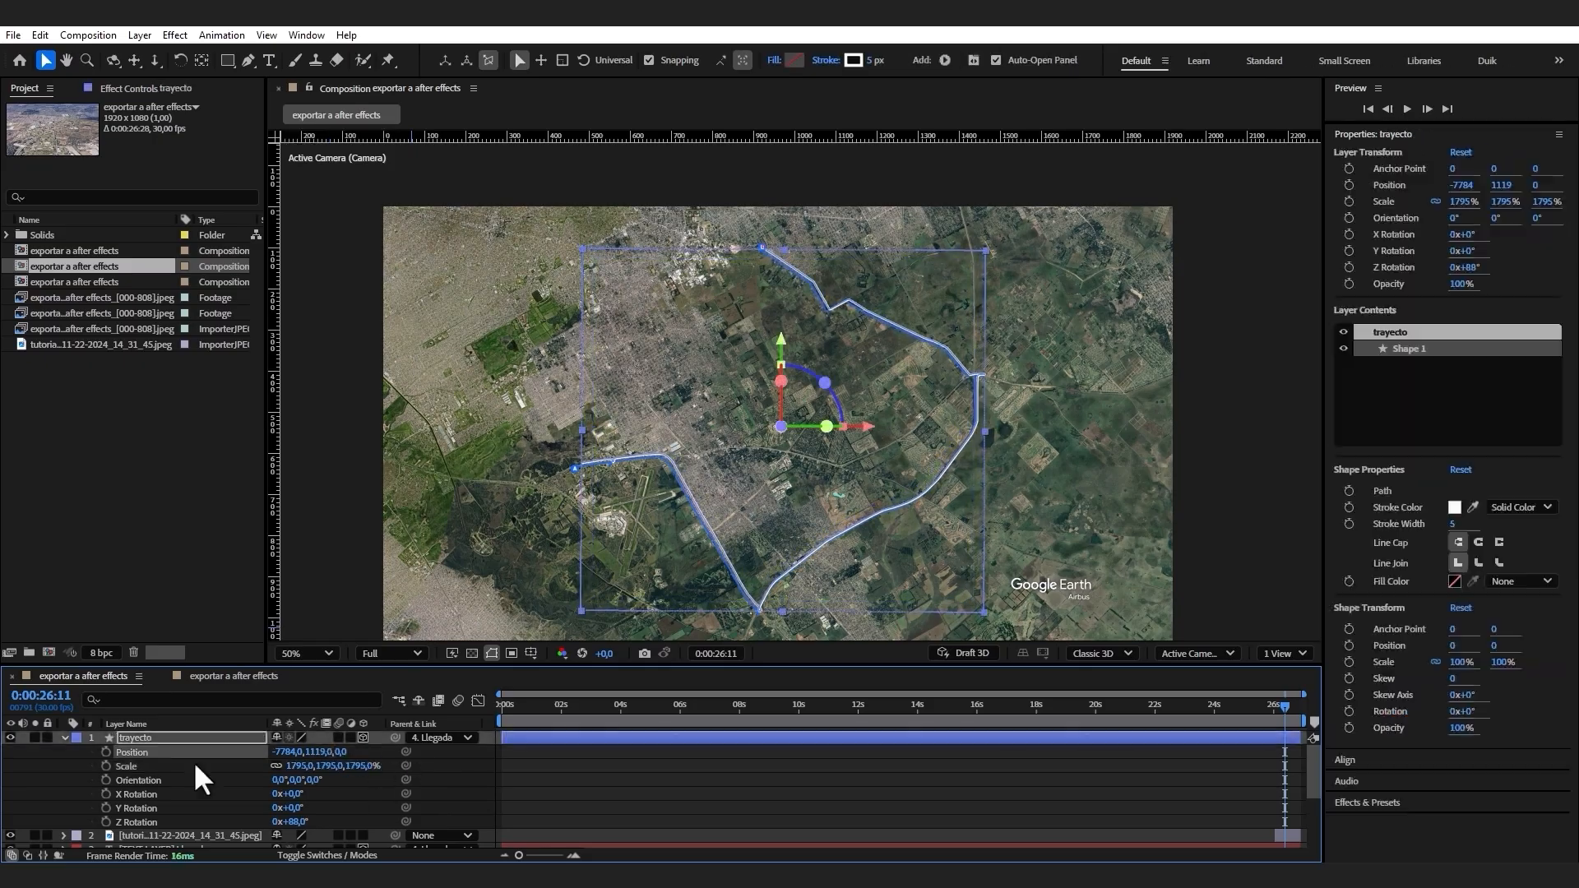
scroll(937, 342, "up", 1)
left_click_drag(318, 751, 280, 754)
middle_click_drag(868, 260, 1033, 477)
middle_click_drag(1032, 476, 871, 267)
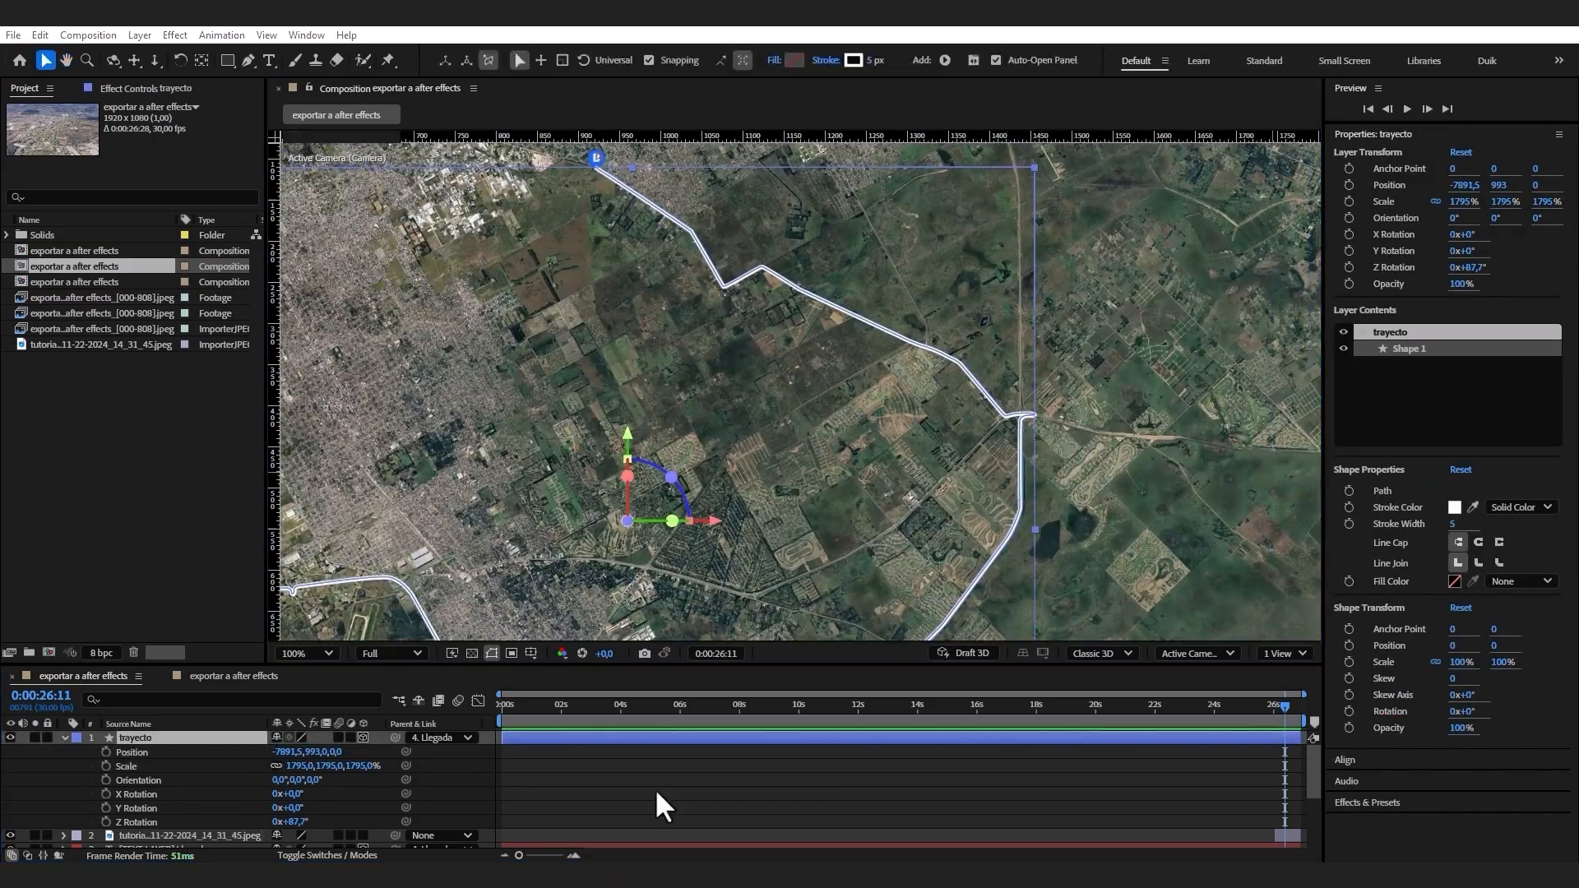
Check the whole route line's fit on the map from the first frame to 0:00:26:09
left_click(503, 707)
key("shift+slash")
left_click_drag(502, 707, 1281, 708)
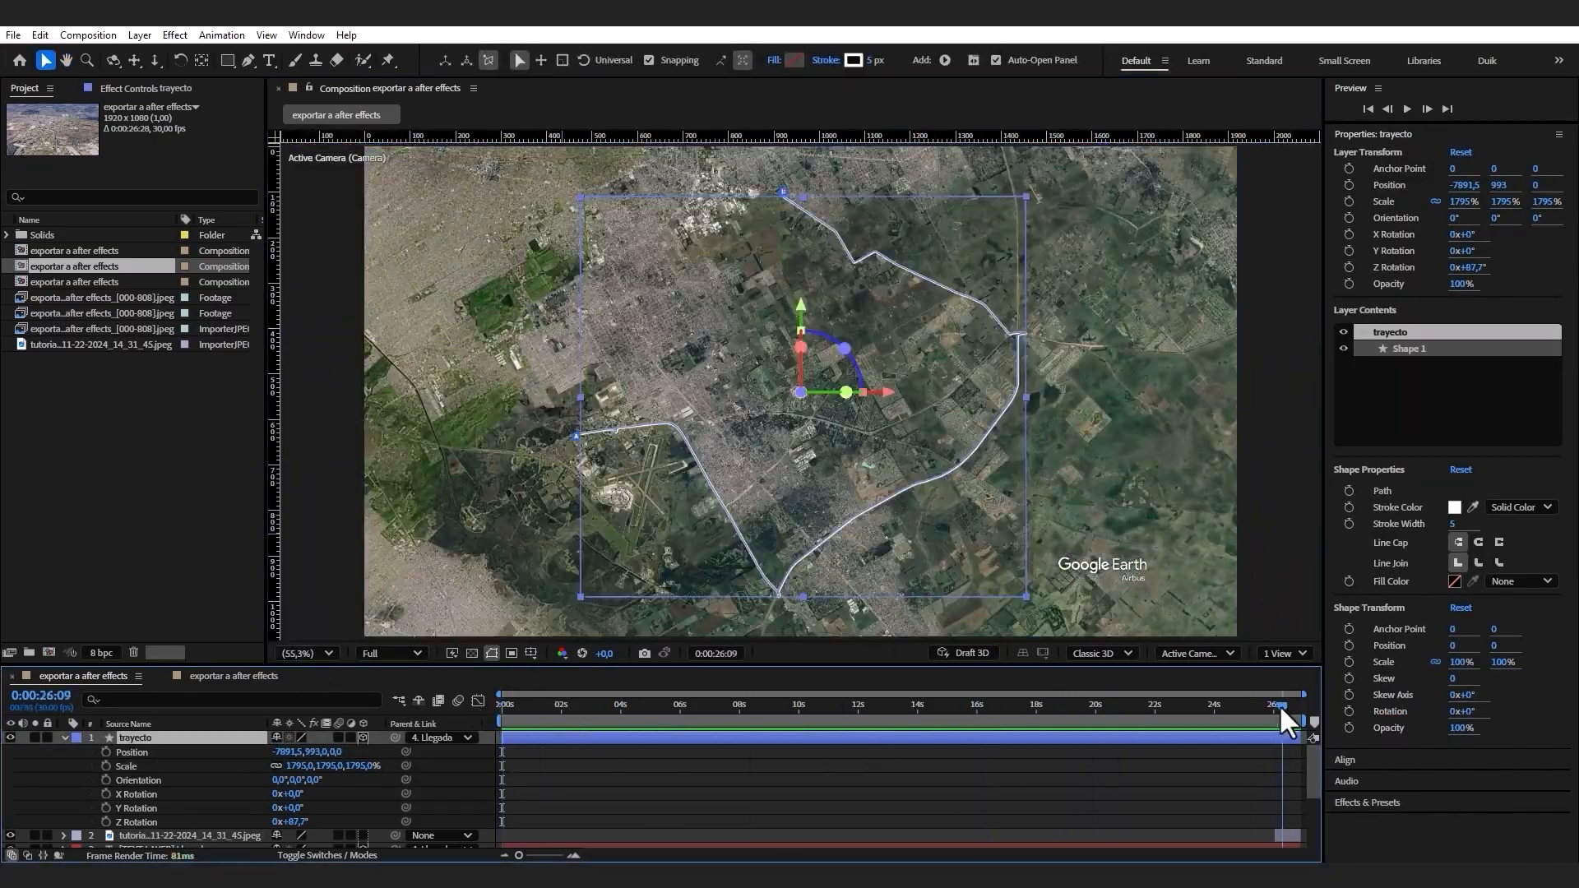